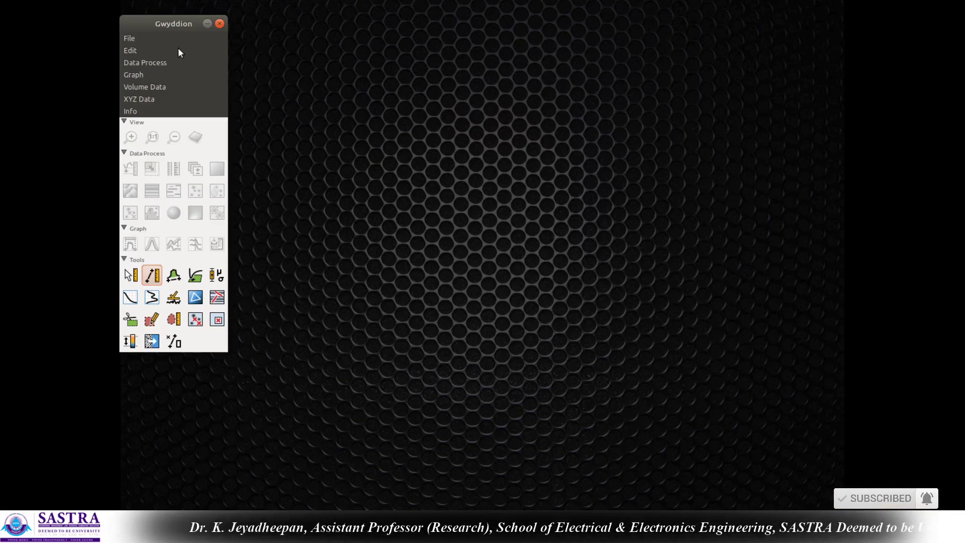
# Step: Set Gold as the default color gradient in the color gradient editor and close the editor
pyautogui.click(134, 38)
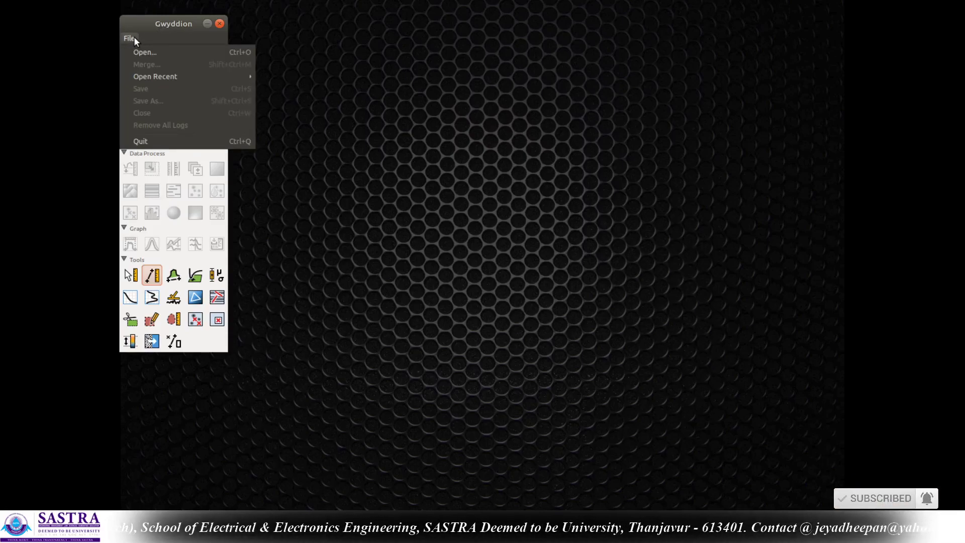
pyautogui.click(140, 37)
pyautogui.click(132, 50)
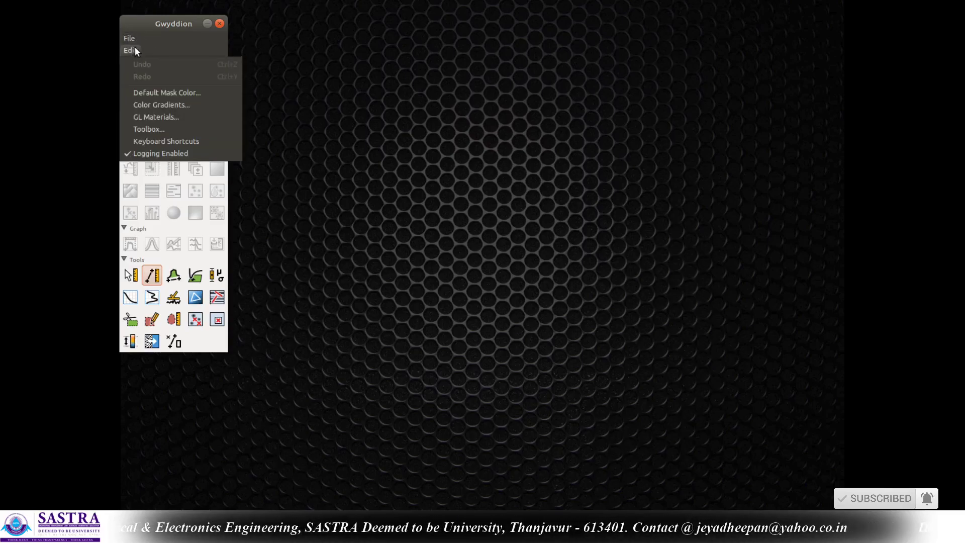
pyautogui.click(173, 107)
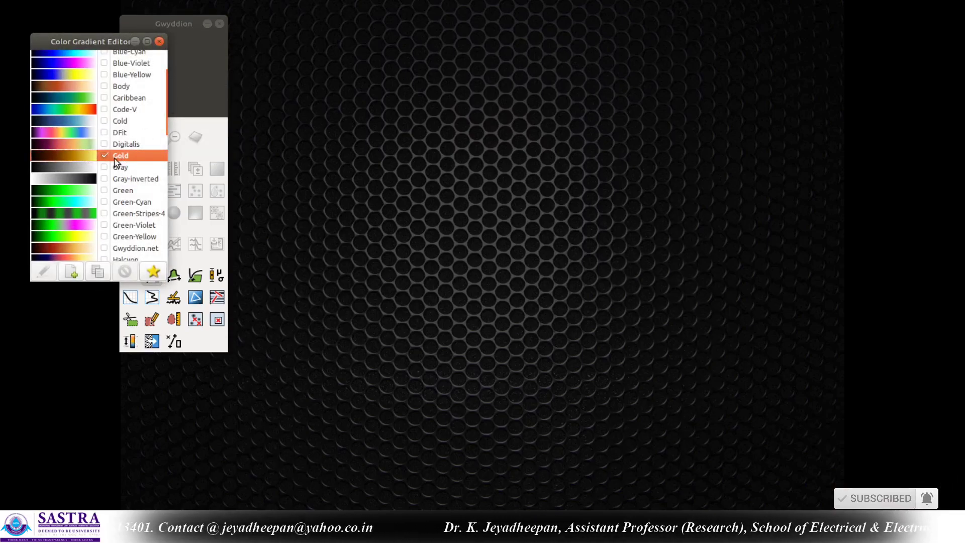
pyautogui.click(152, 273)
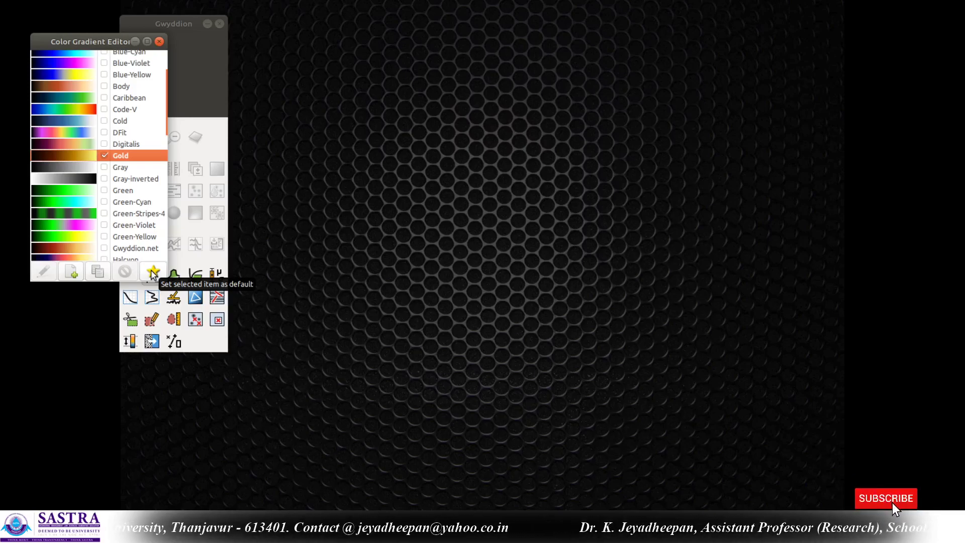
pyautogui.moveTo(170, 115)
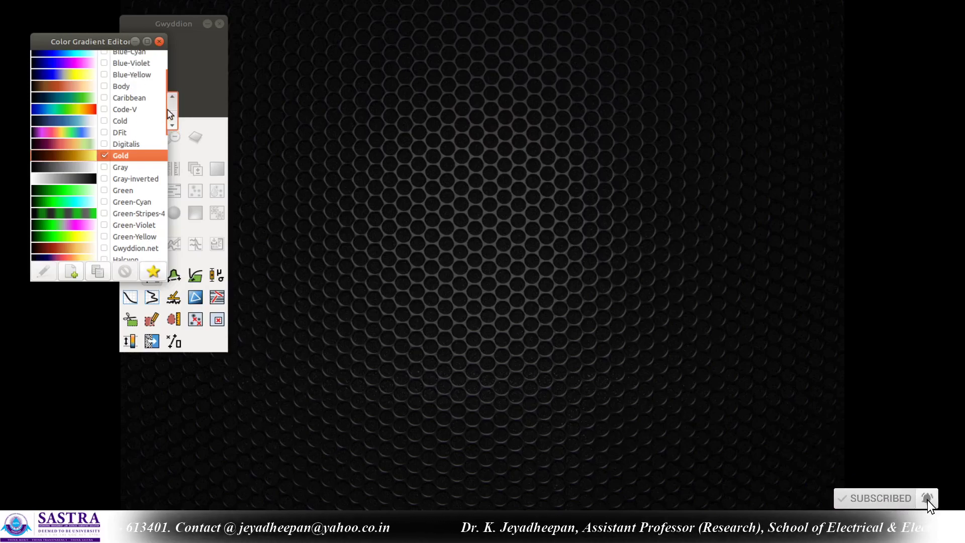
pyautogui.scroll(5, 170, 114)
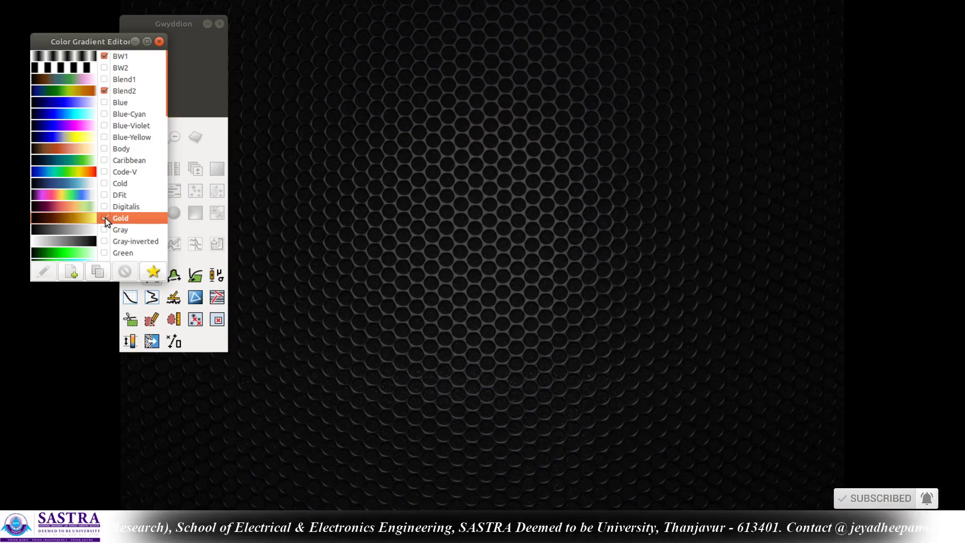
pyautogui.click(160, 42)
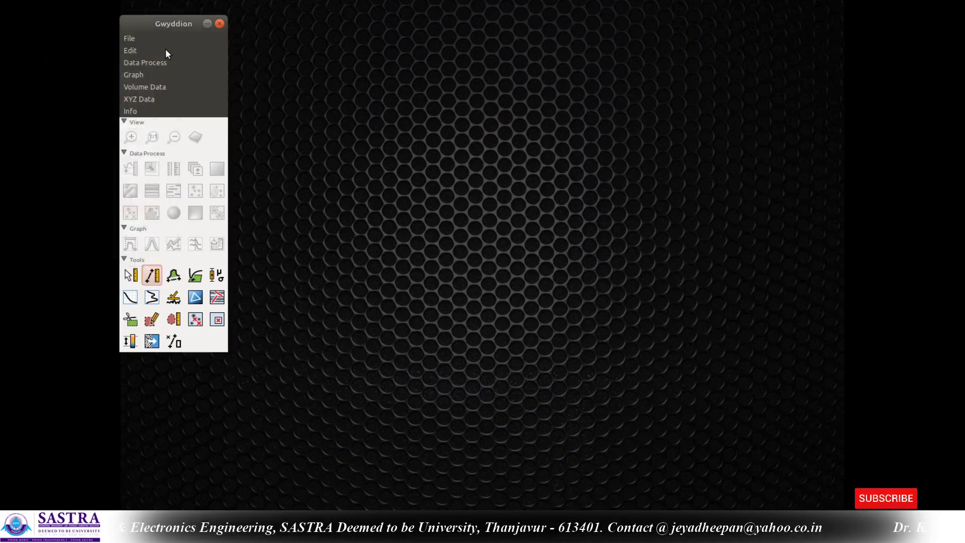
# Step: Open the most recent X60003.ibw scan and enlarge its image window beside the toolbox
pyautogui.click(128, 38)
pyautogui.moveTo(156, 77)
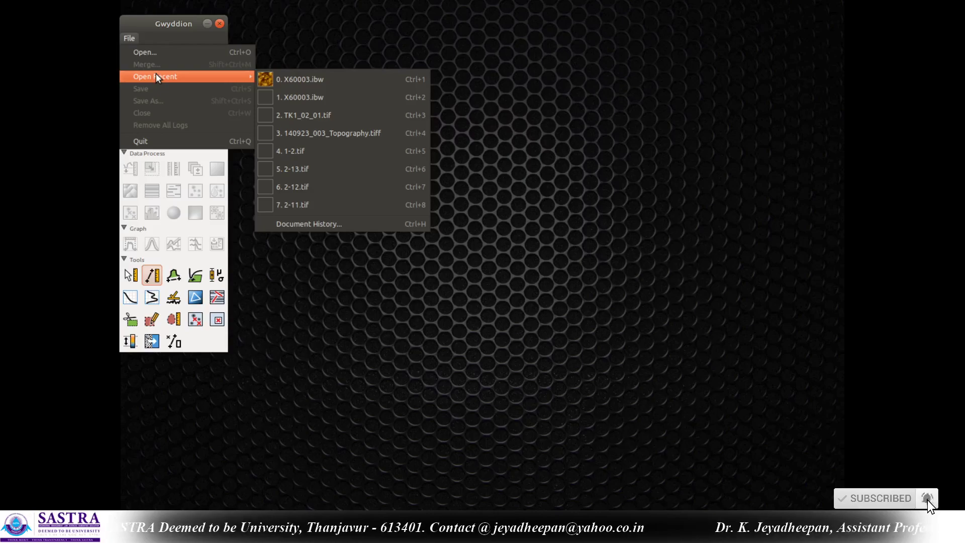
pyautogui.click(315, 80)
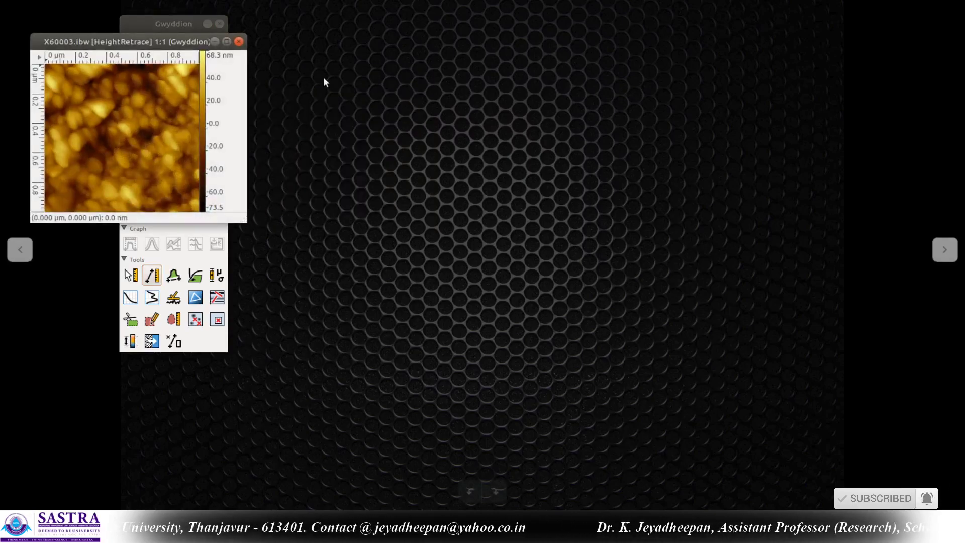
pyautogui.moveTo(130, 38); pyautogui.dragTo(422, 10)
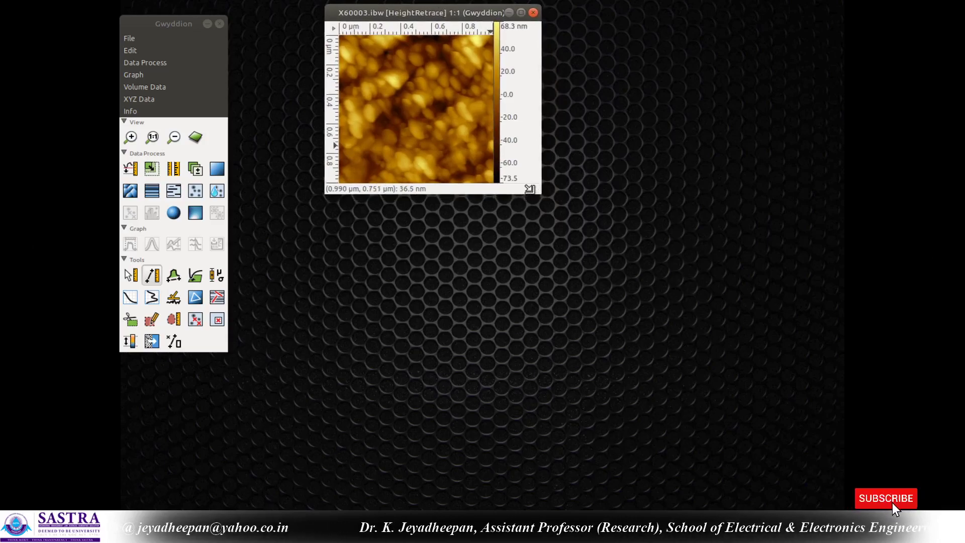
pyautogui.moveTo(540, 193); pyautogui.dragTo(797, 424)
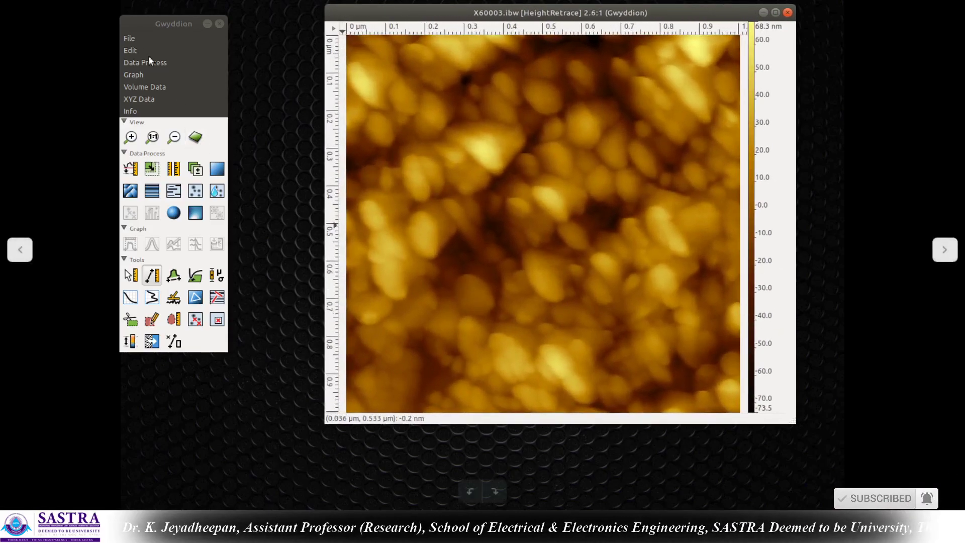
# Step: Open the second X60003.ibw file from the recent files and close its window again
pyautogui.click(129, 38)
pyautogui.moveTo(156, 76)
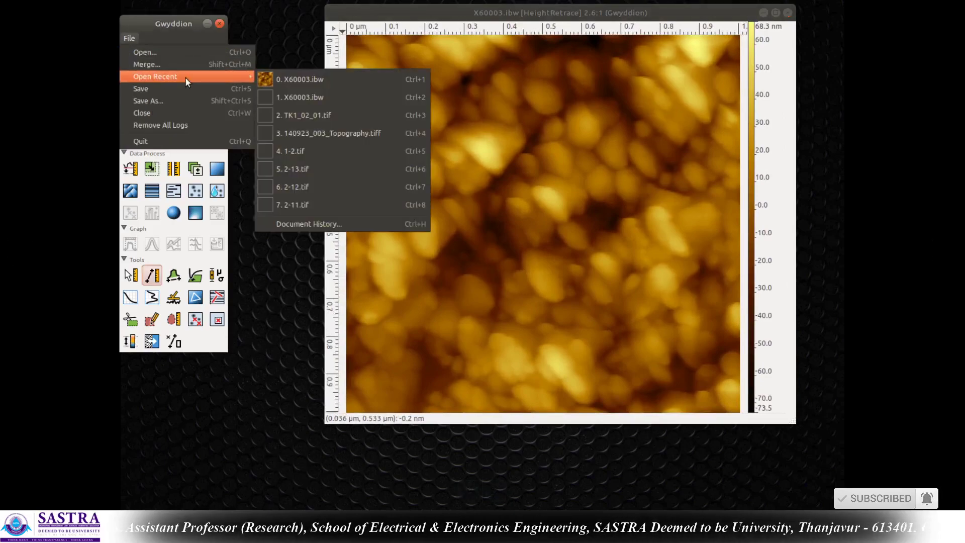
pyautogui.click(317, 101)
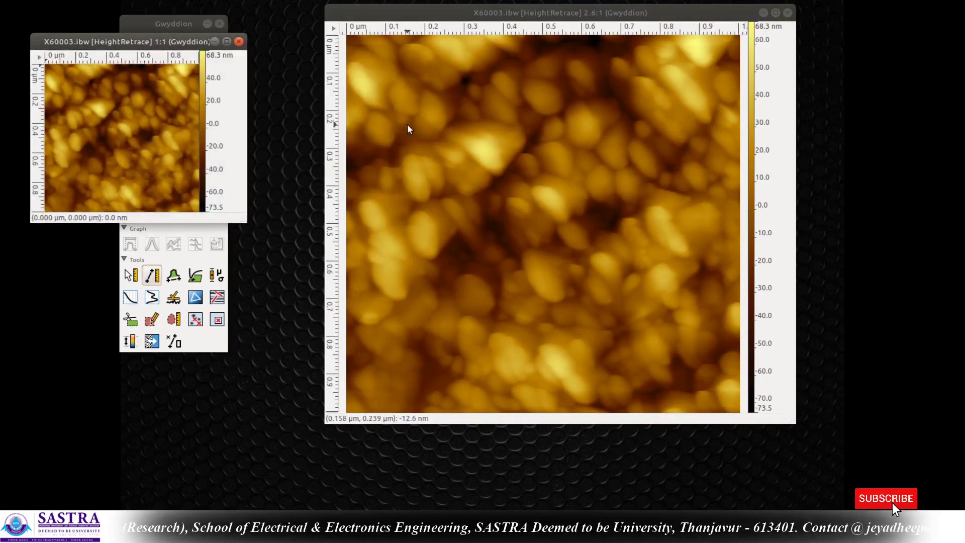
pyautogui.click(239, 42)
# Step: Try to open TK1_02_01.tif from the document history, and close the history
pyautogui.click(129, 39)
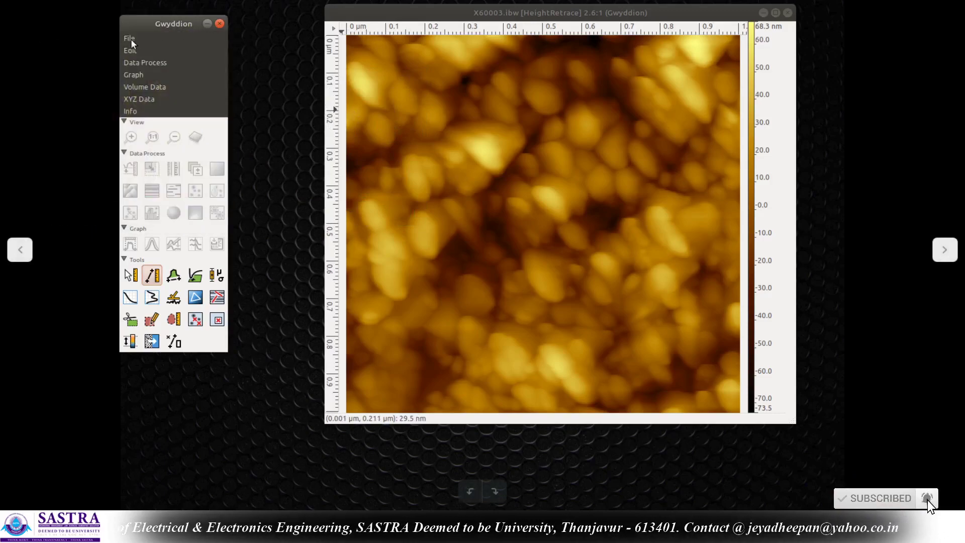
pyautogui.moveTo(183, 77)
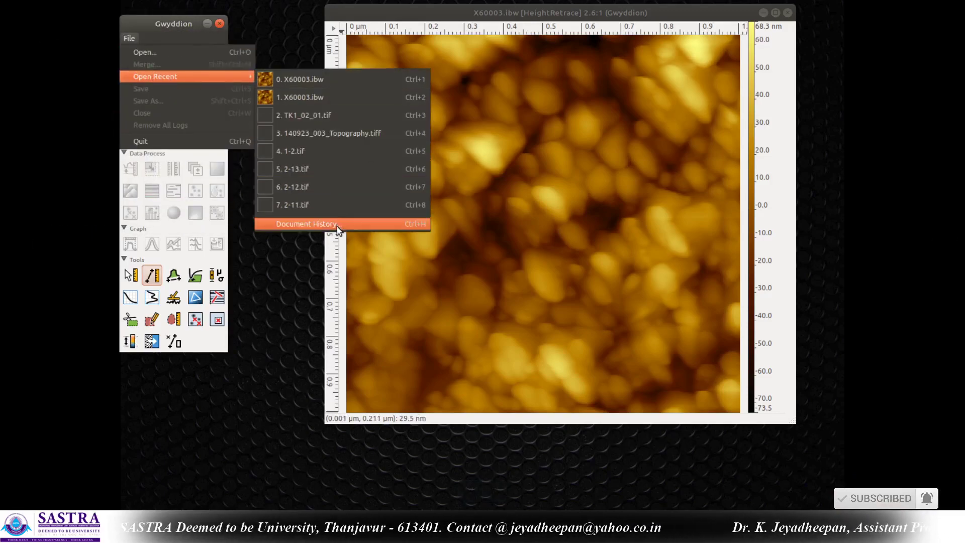
pyautogui.click(322, 224)
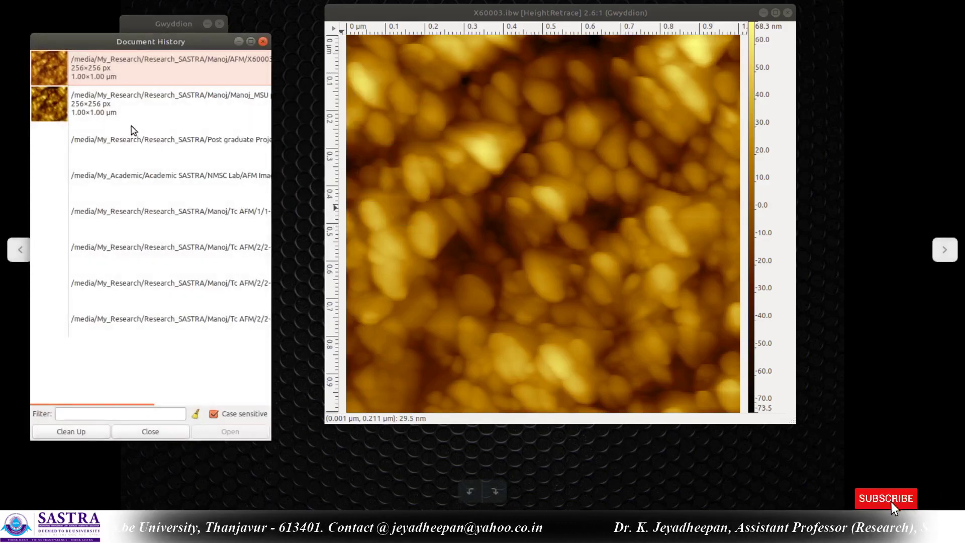
pyautogui.doubleClick(126, 139)
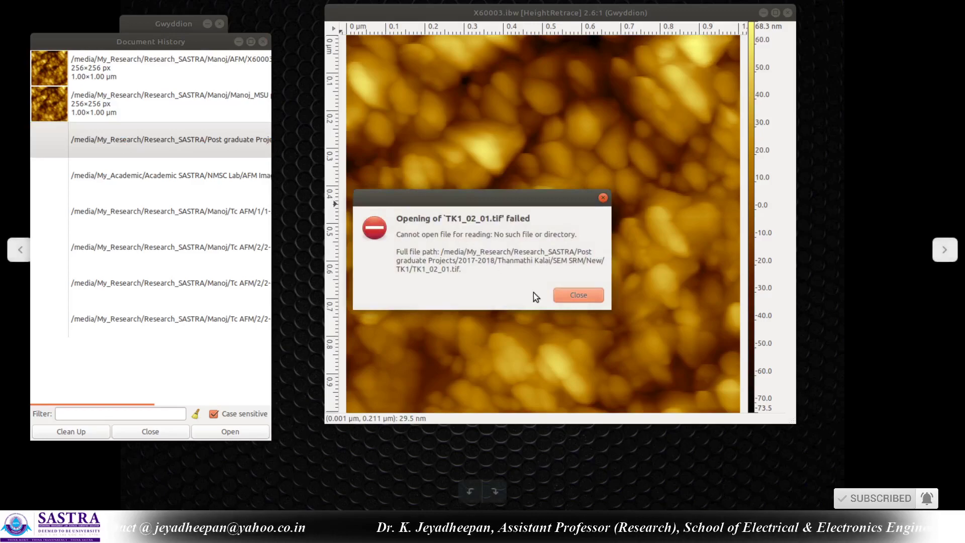
pyautogui.click(571, 288)
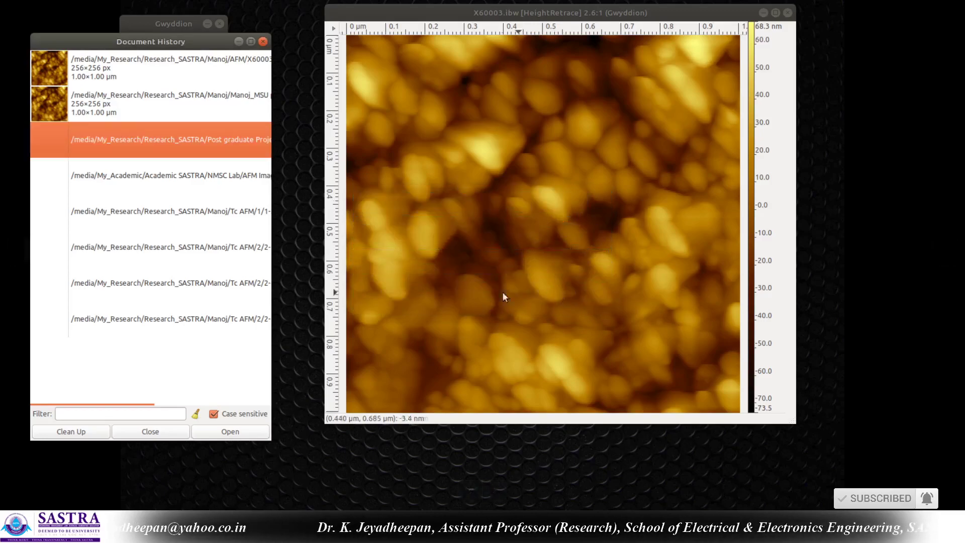
pyautogui.click(172, 430)
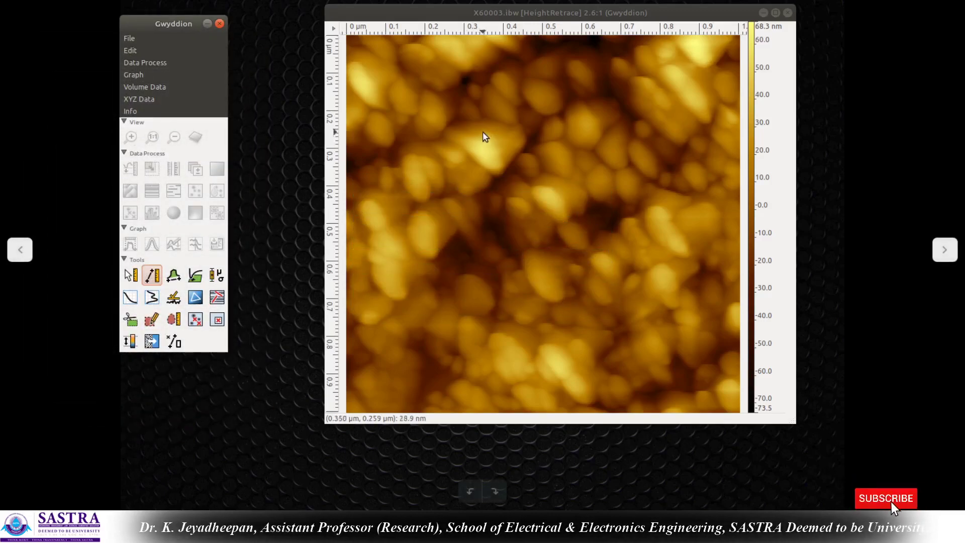
# Step: Examine the HeightRetrace surface as a 3D view from several angles and close the view
pyautogui.moveTo(552, 17); pyautogui.dragTo(540, 17)
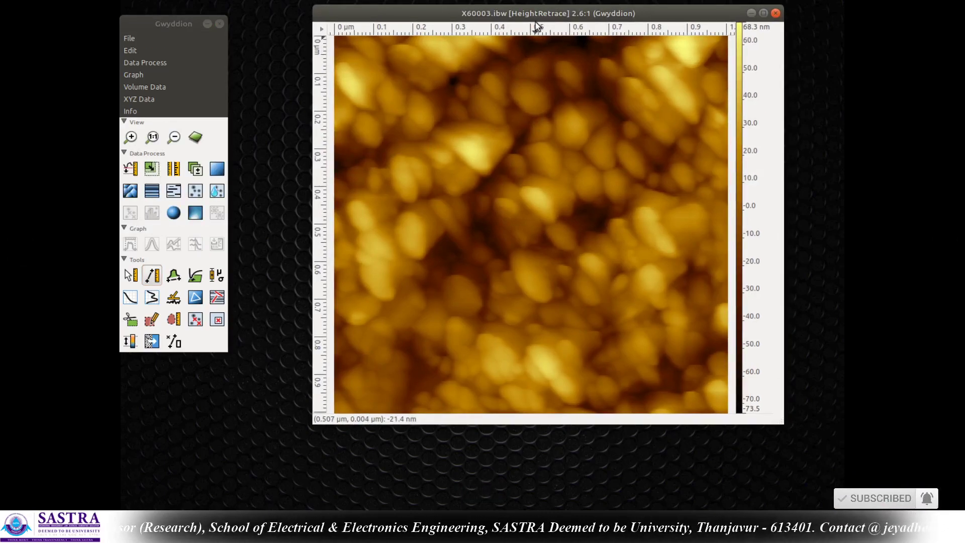
pyautogui.click(197, 138)
pyautogui.moveTo(191, 153); pyautogui.dragTo(226, 171)
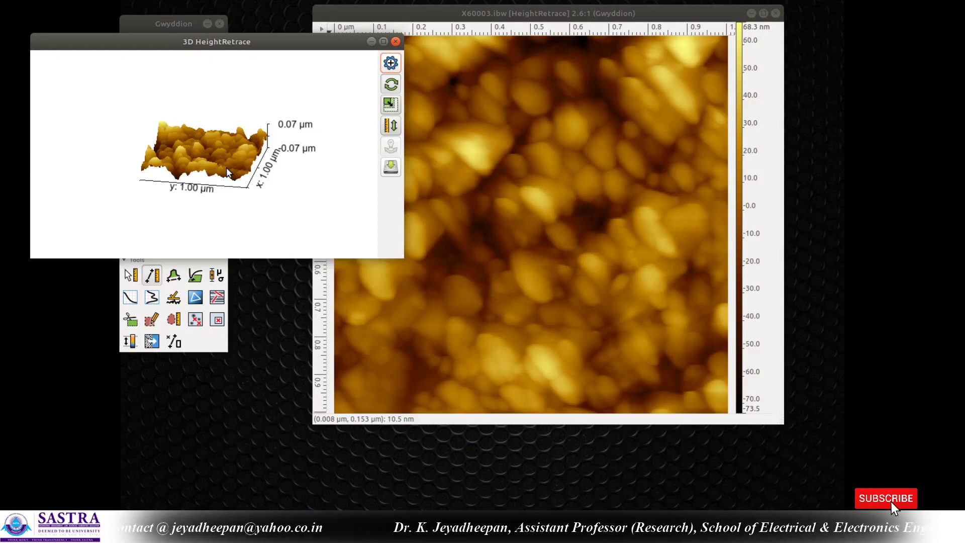
pyautogui.moveTo(227, 169); pyautogui.dragTo(205, 180)
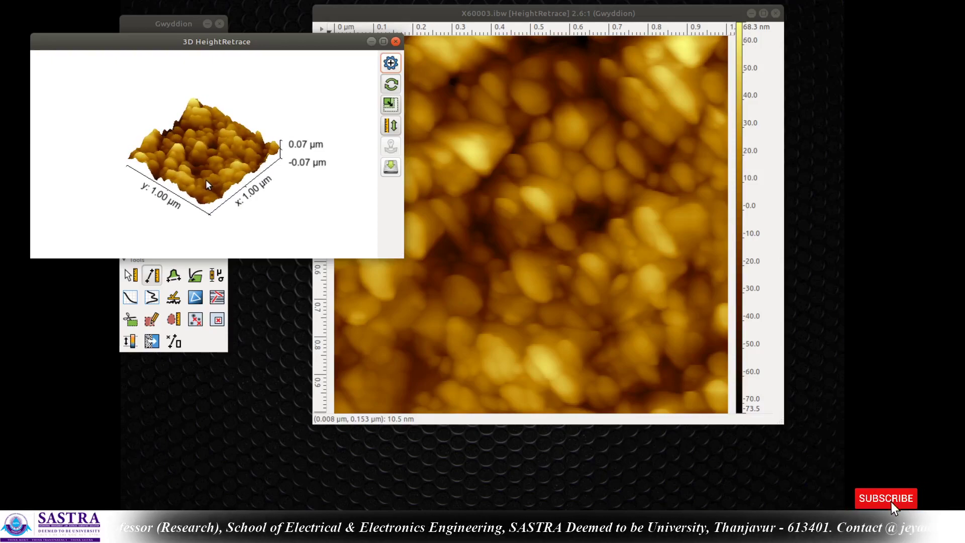
pyautogui.moveTo(206, 179); pyautogui.dragTo(208, 169)
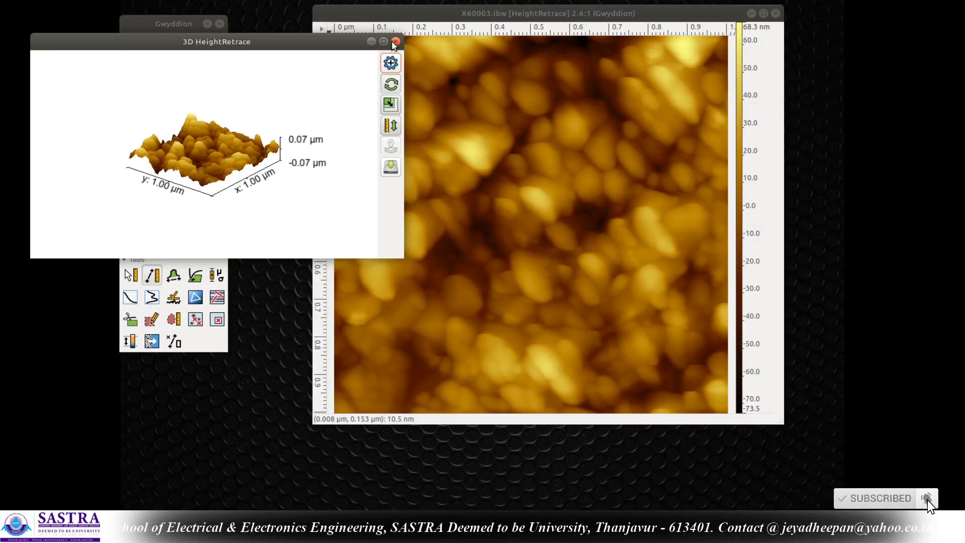
pyautogui.click(395, 40)
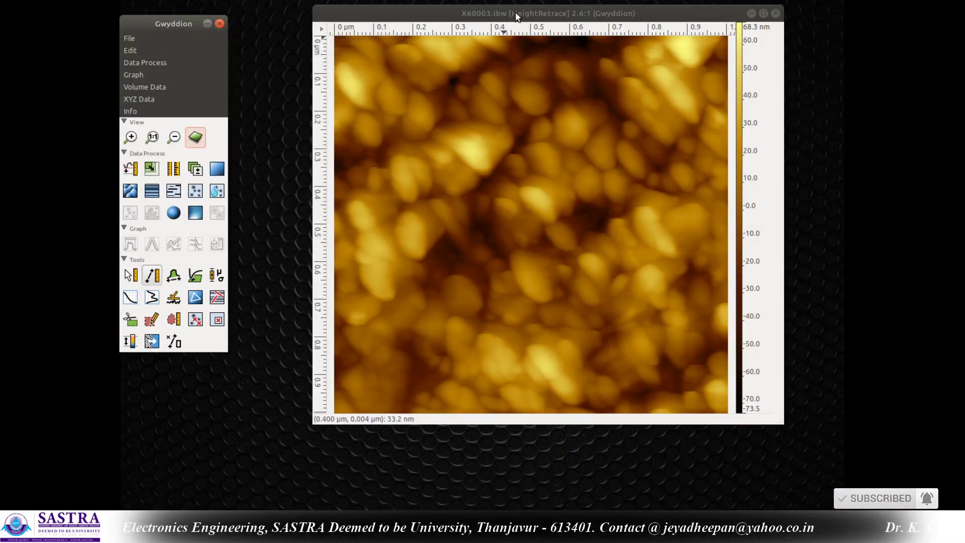
# Step: Start Align Rows on the X60003.ibw image, preview the Matching, Modus, Median of differences and Median methods, and choose Polynomial
pyautogui.click(516, 17)
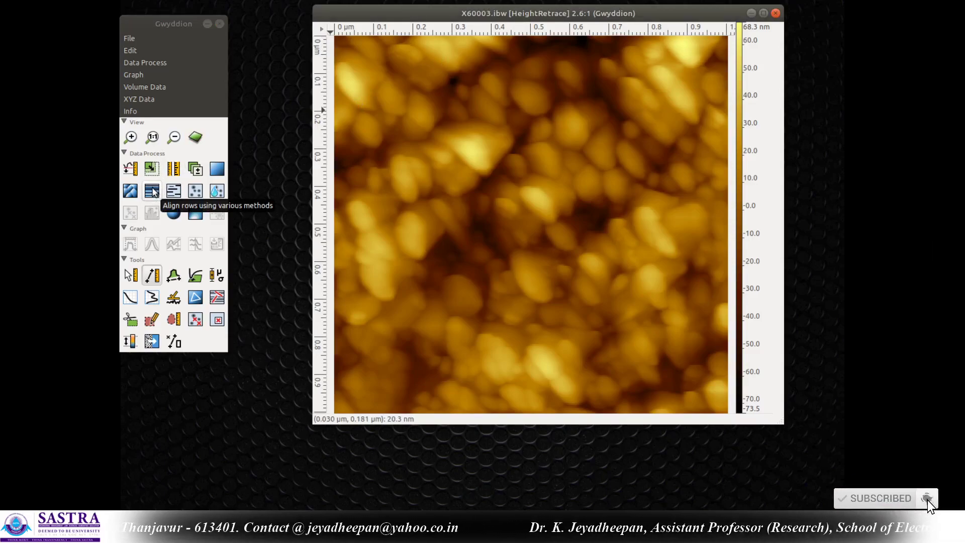
pyautogui.click(152, 191)
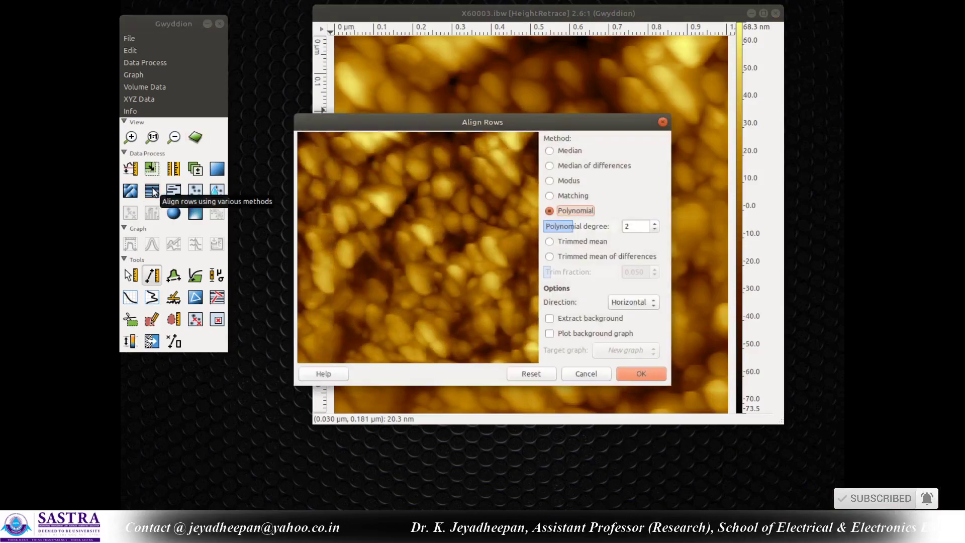
pyautogui.moveTo(390, 123); pyautogui.dragTo(213, 79)
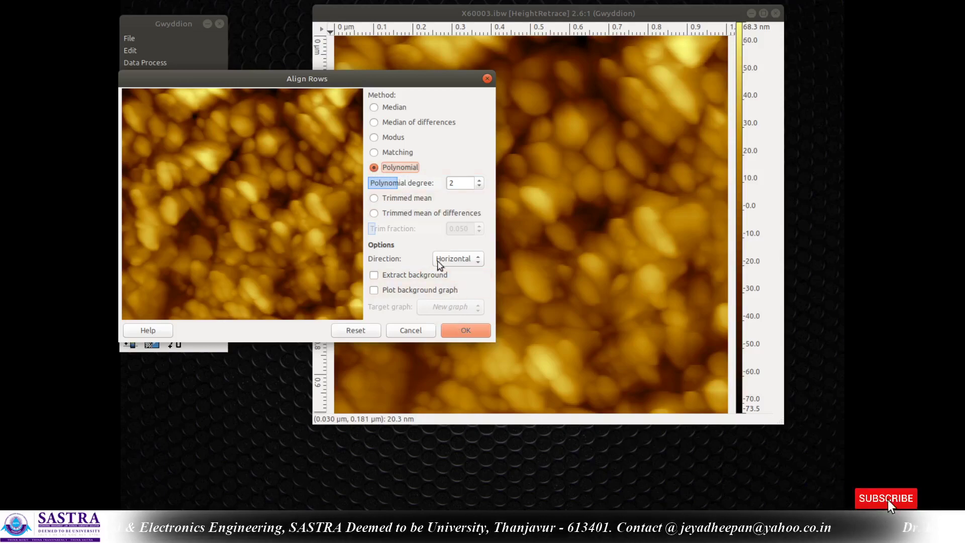
pyautogui.click(381, 154)
pyautogui.click(382, 138)
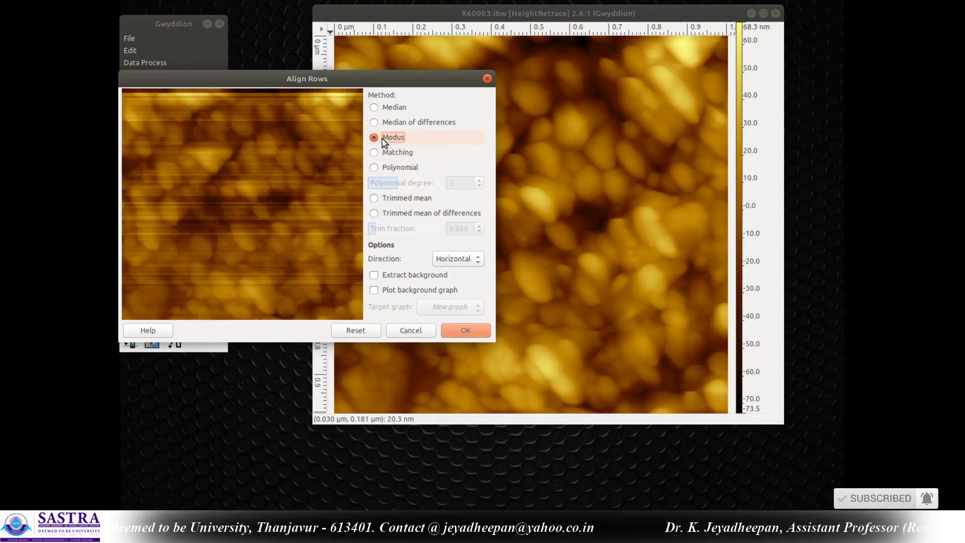
pyautogui.click(394, 122)
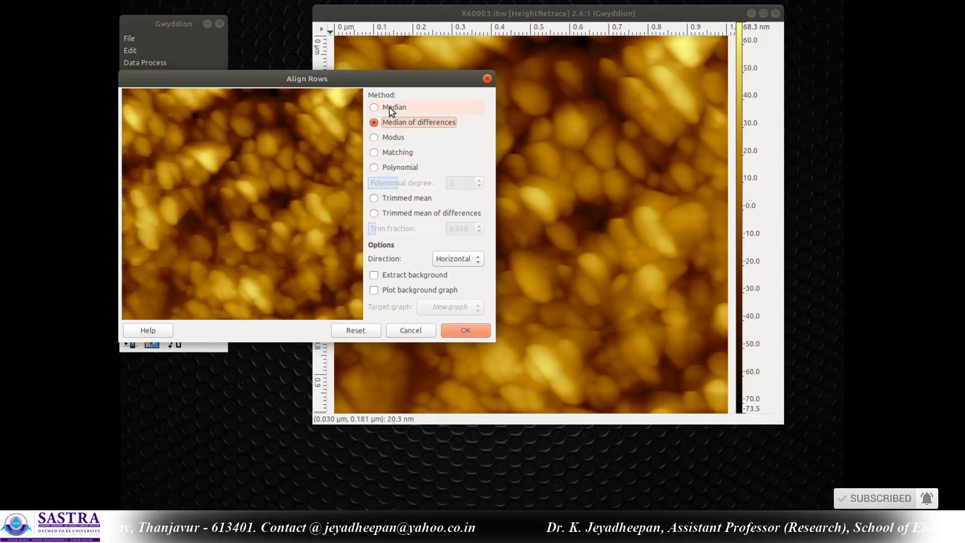
pyautogui.click(391, 108)
pyautogui.click(390, 123)
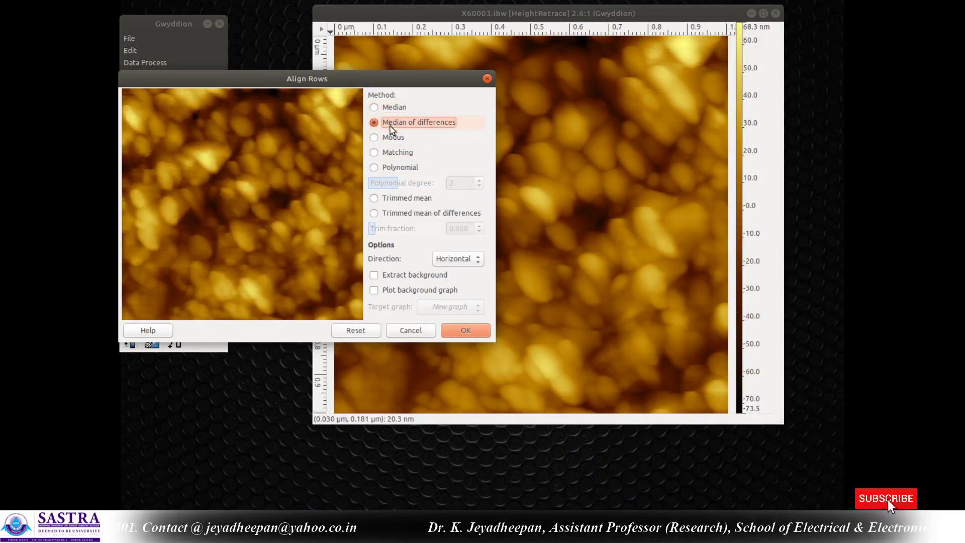
pyautogui.click(394, 169)
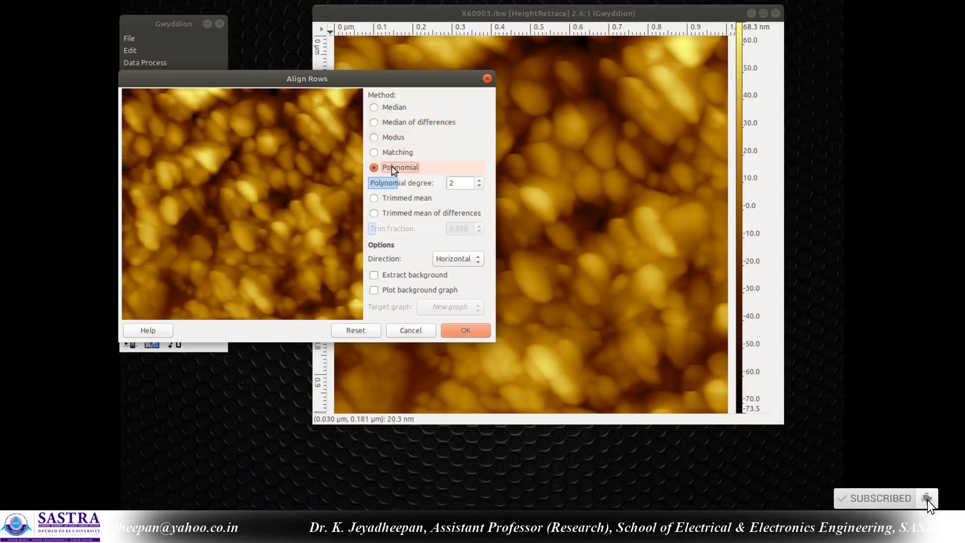
# Step: Try other polynomial degrees for the row alignment, return to degree 2 and set the direction to Vertical
pyautogui.doubleClick(479, 180)
pyautogui.doubleClick(478, 188)
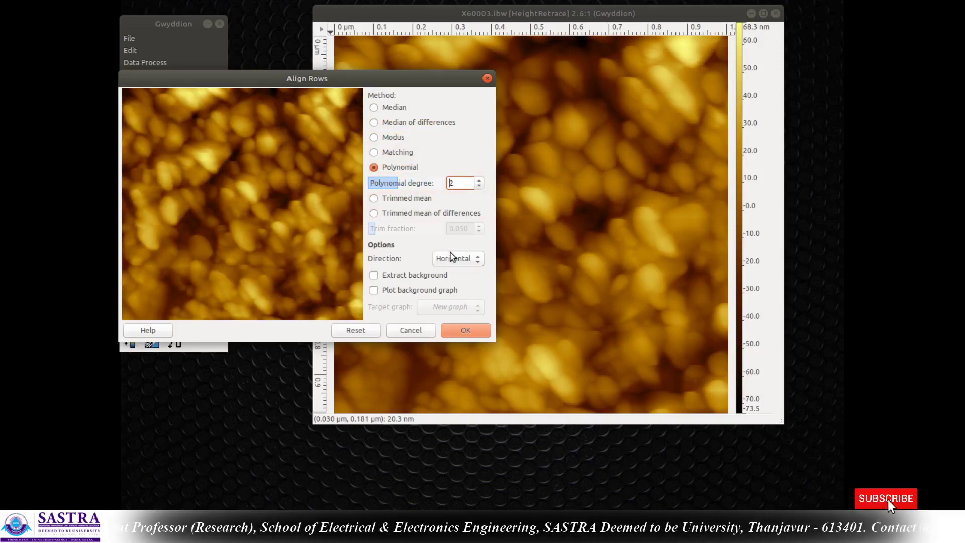
pyautogui.click(464, 257)
pyautogui.click(466, 248)
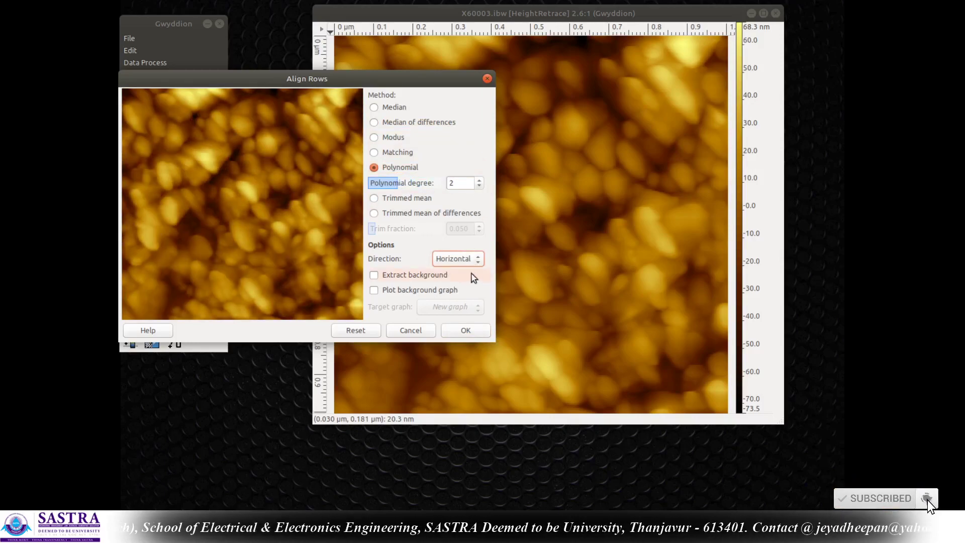
pyautogui.click(460, 258)
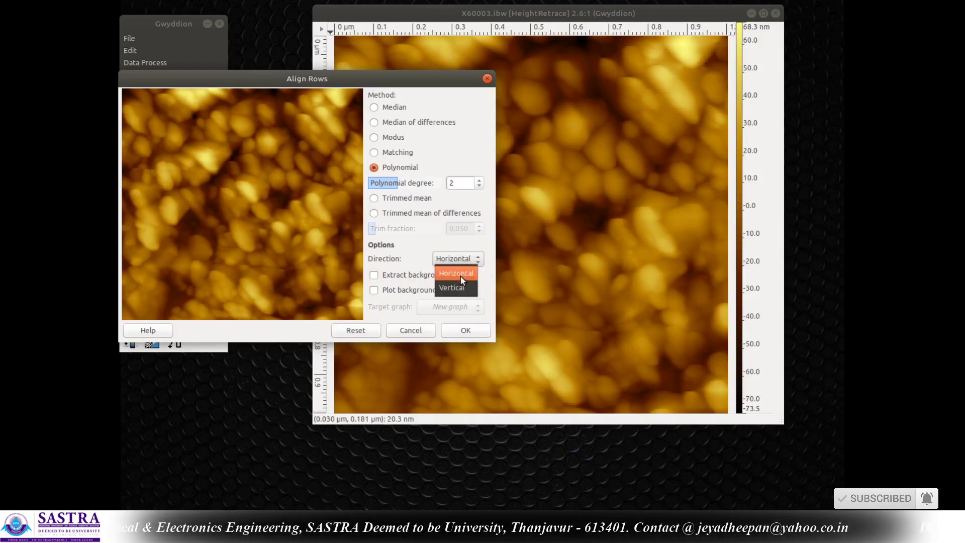
pyautogui.click(460, 290)
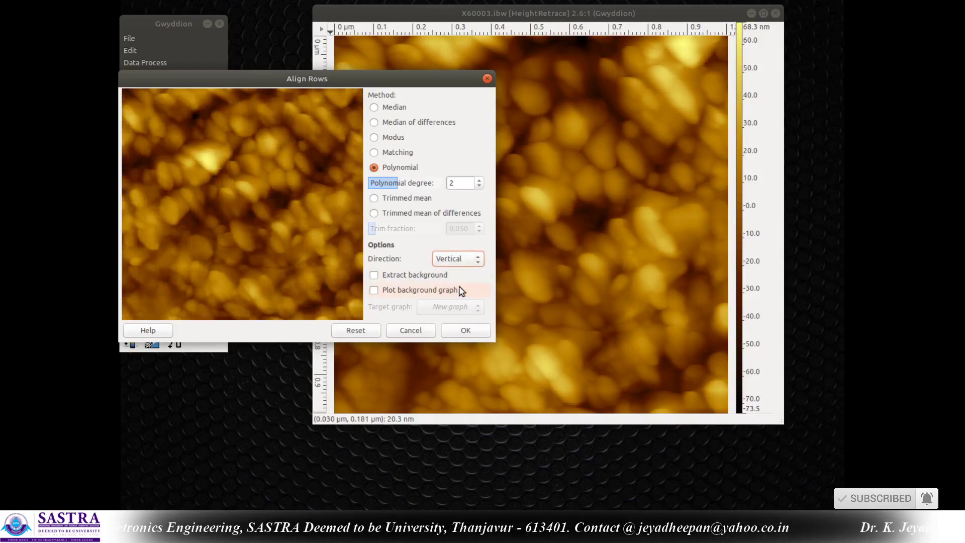
# Step: Apply the row alignment with polynomial degree 4 and shift the image's minimum height to zero
pyautogui.click(478, 180)
pyautogui.click(479, 179)
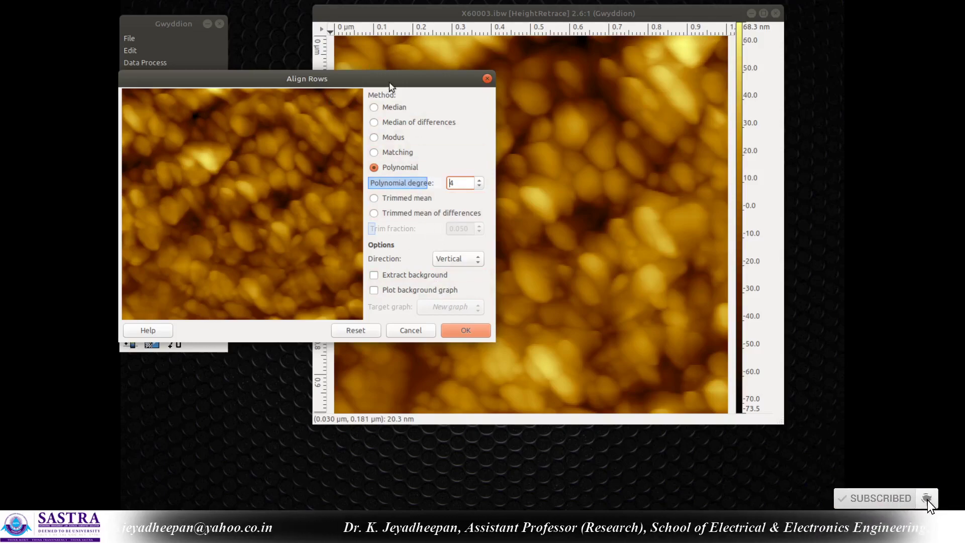
pyautogui.click(465, 330)
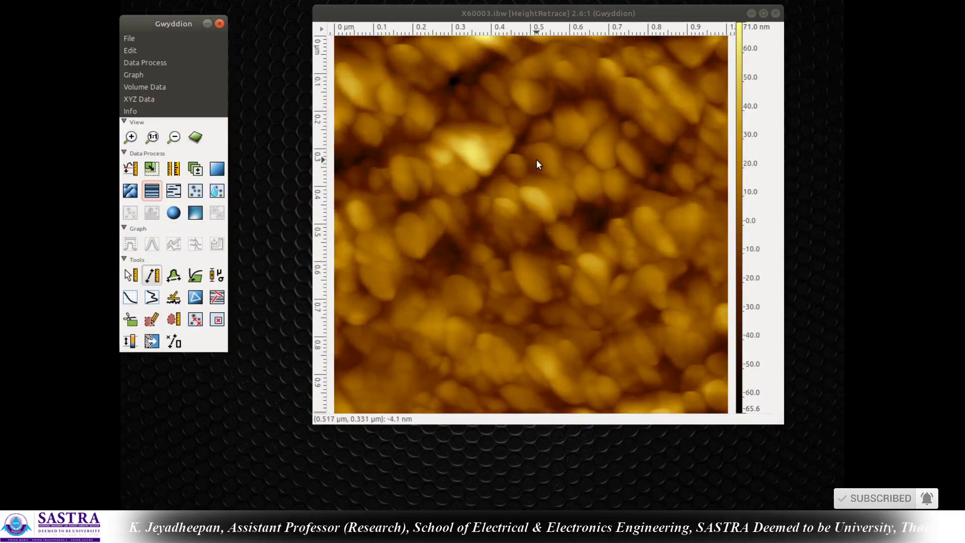
pyautogui.moveTo(568, 12)
pyautogui.mouseDown()
pyautogui.moveTo(622, 40)
pyautogui.moveTo(573, 14)
pyautogui.mouseUp()
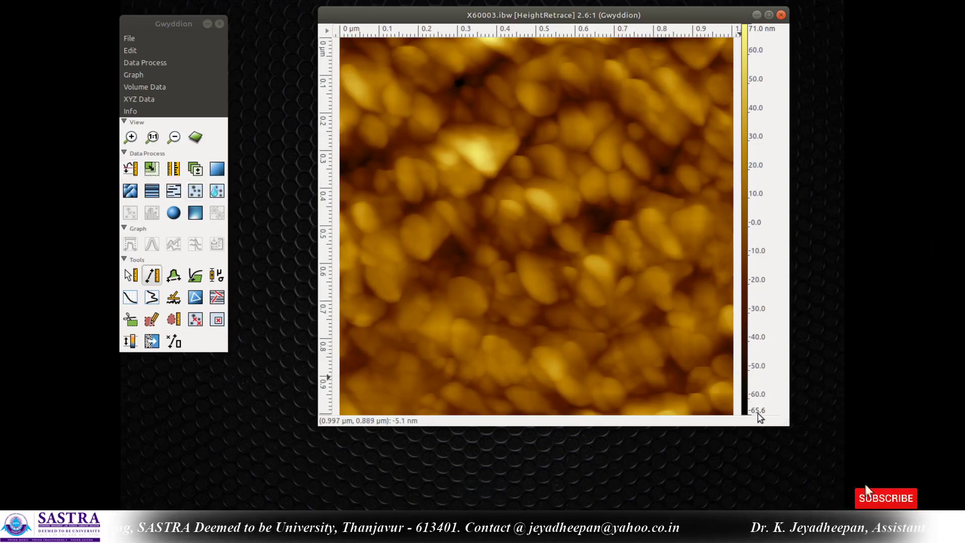
pyautogui.click(130, 168)
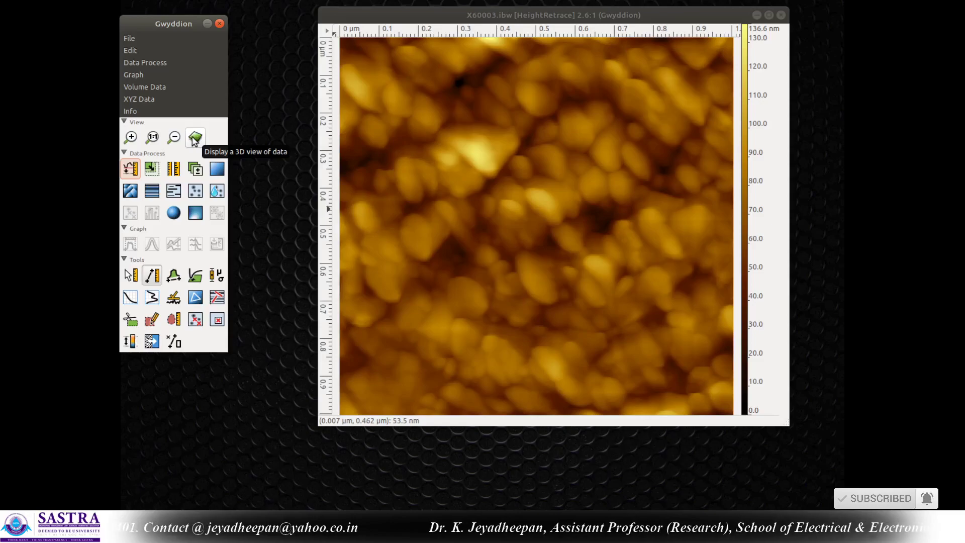
# Step: Examine the corrected surface in an enlarged, tilted 3D view, look at its image export, and return to the 2D image
pyautogui.click(194, 138)
pyautogui.click(383, 41)
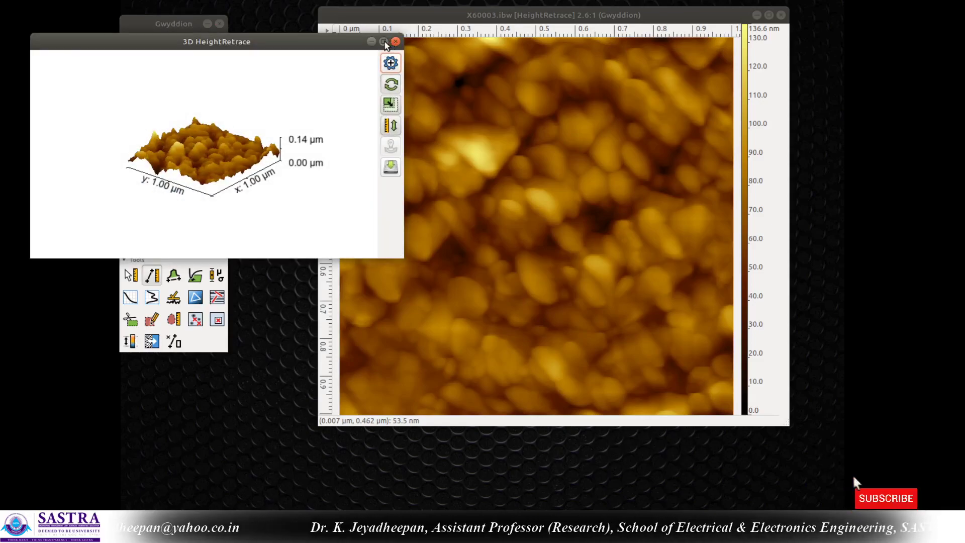
pyautogui.moveTo(435, 201); pyautogui.dragTo(433, 247)
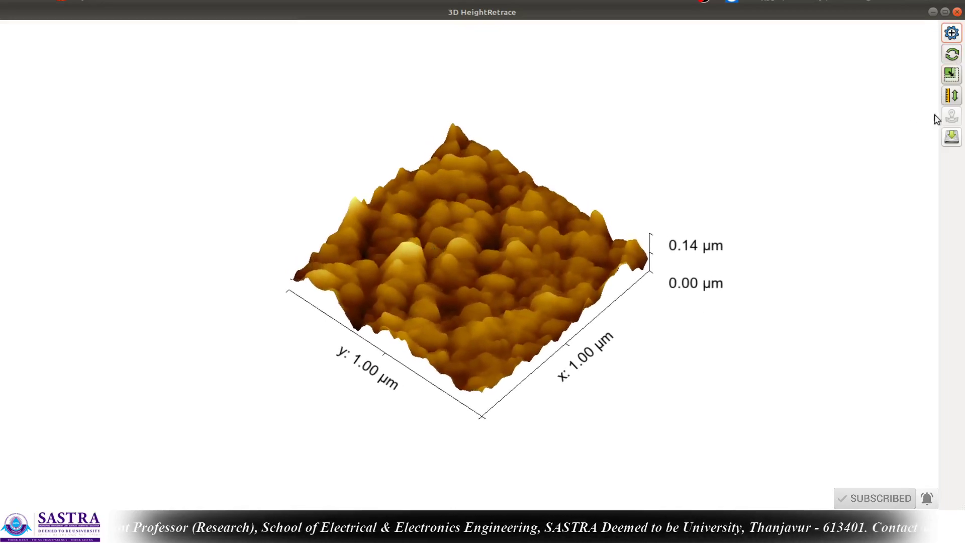
pyautogui.click(952, 137)
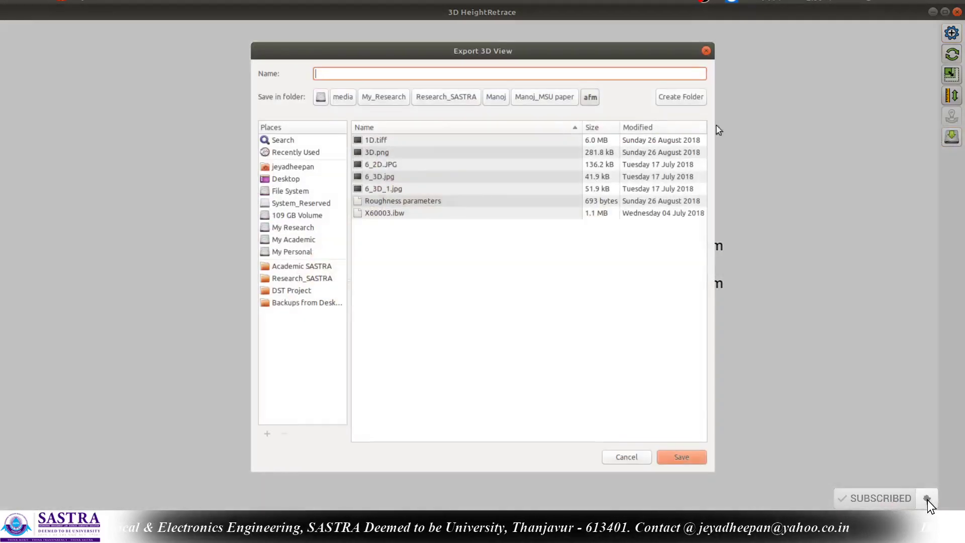
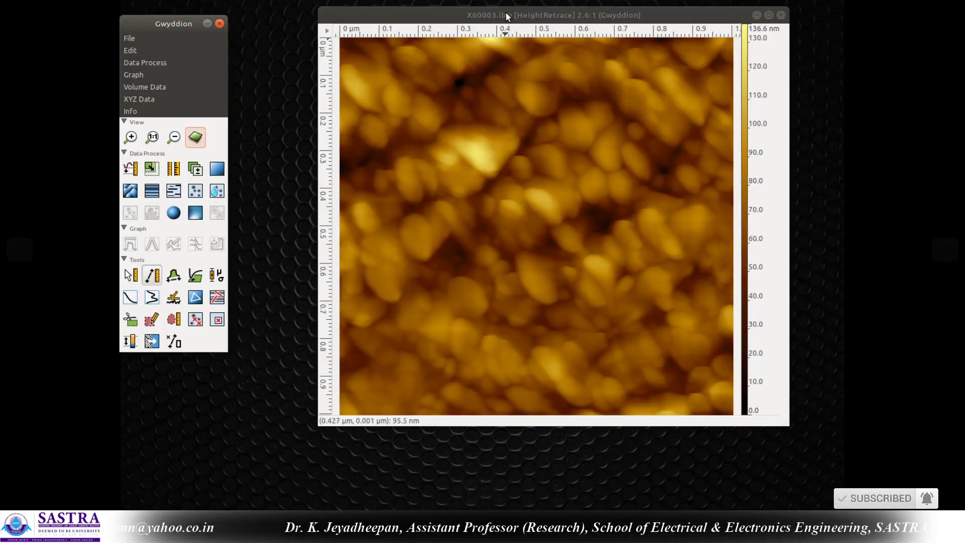
pyautogui.click(510, 95)
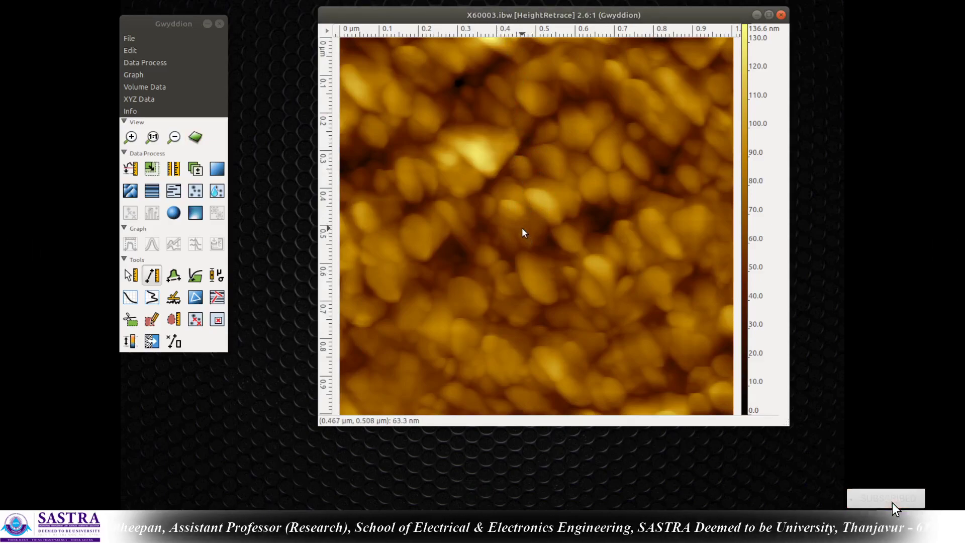
# Step: Start saving the image under the name X60003 in TIFF format, bringing up the TIFF export options
pyautogui.click(129, 38)
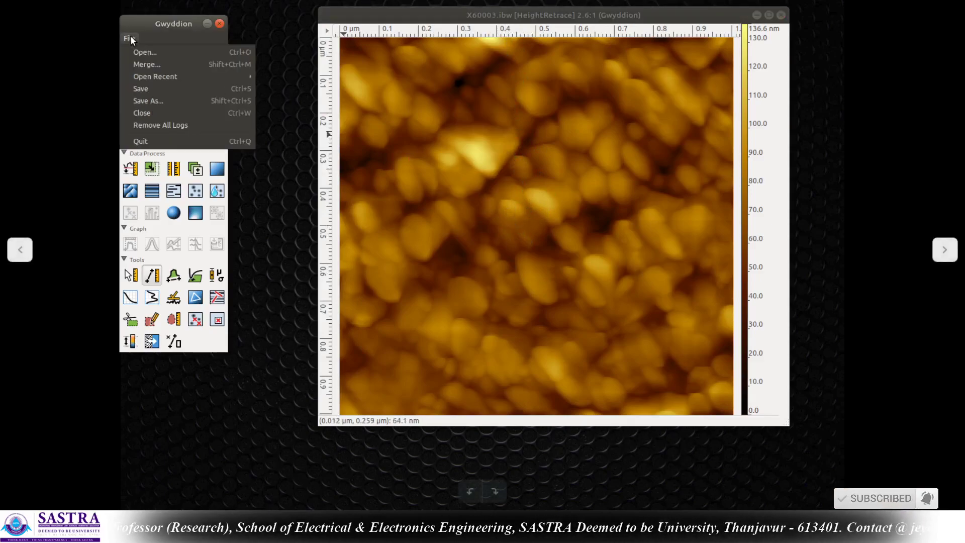
pyautogui.click(149, 100)
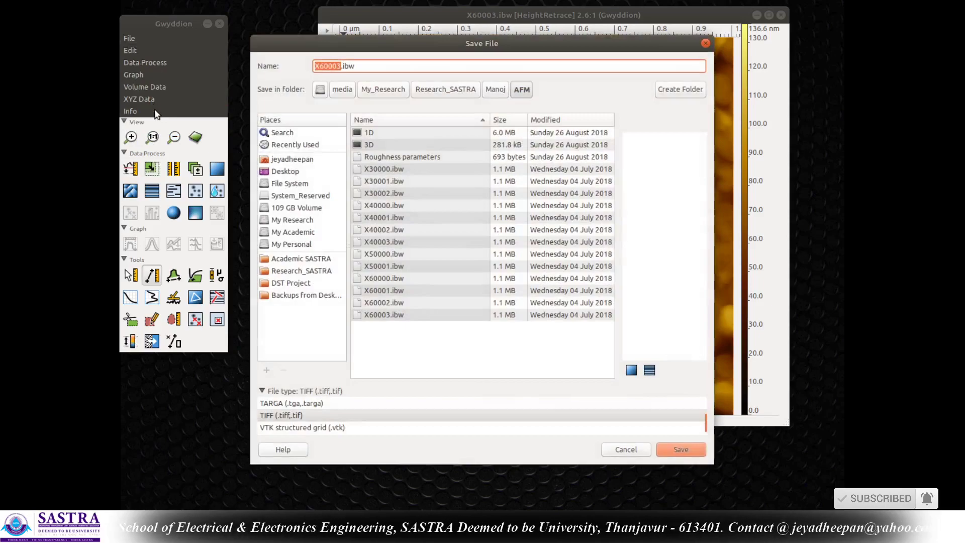
pyautogui.click(369, 69)
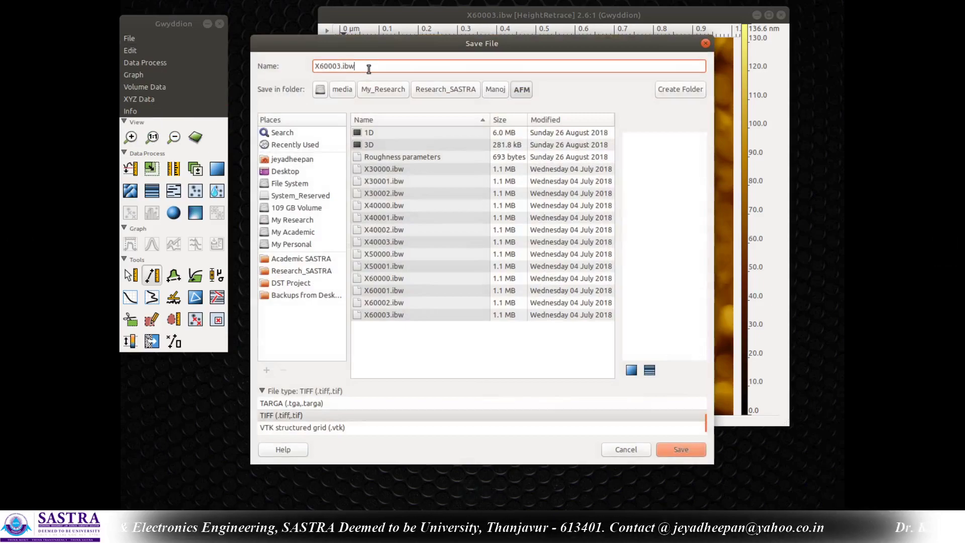
pyautogui.press('BackSpace')
pyautogui.press('BackSpace')
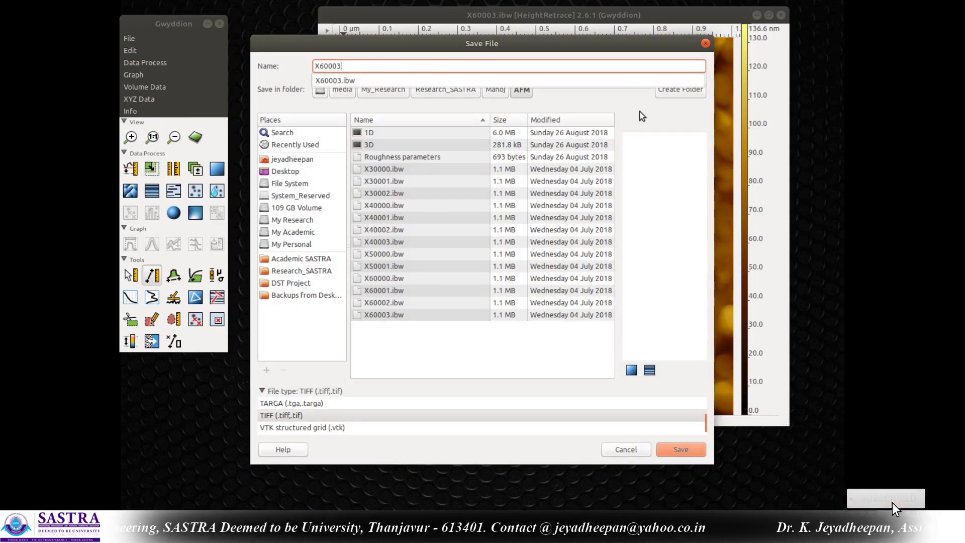
pyautogui.click(423, 415)
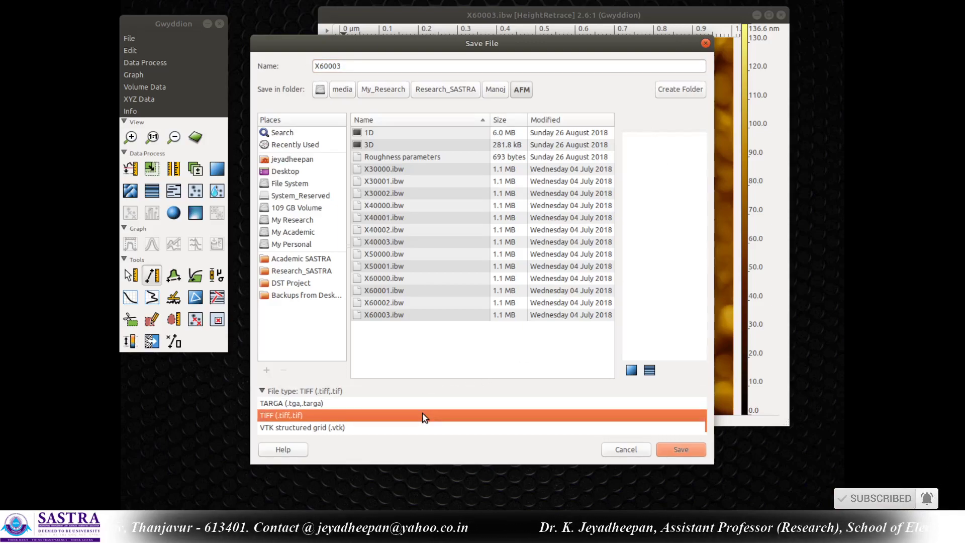
pyautogui.click(689, 451)
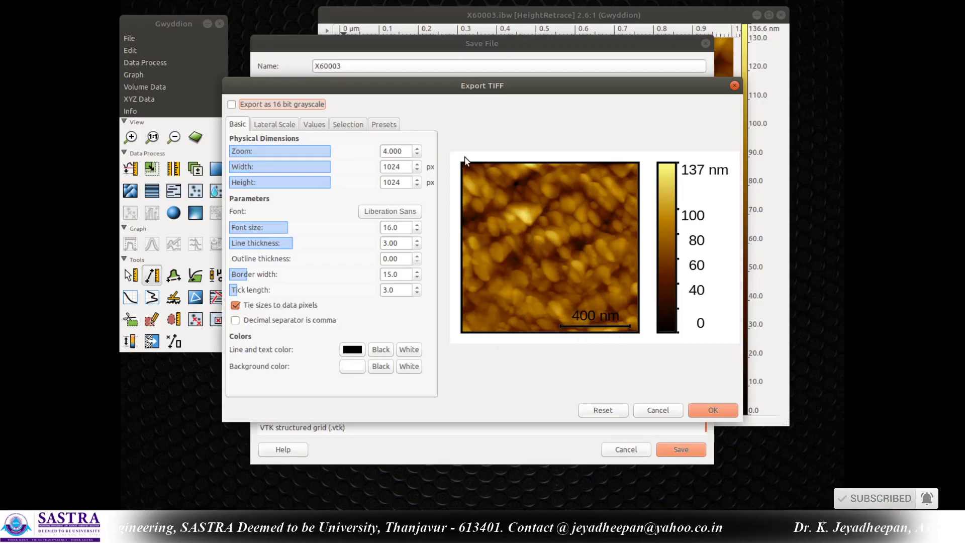
# Step: Compare the None, Rulers and Inset scale bar lateral scales for the export, and return to Inset scale bar
pyautogui.click(273, 123)
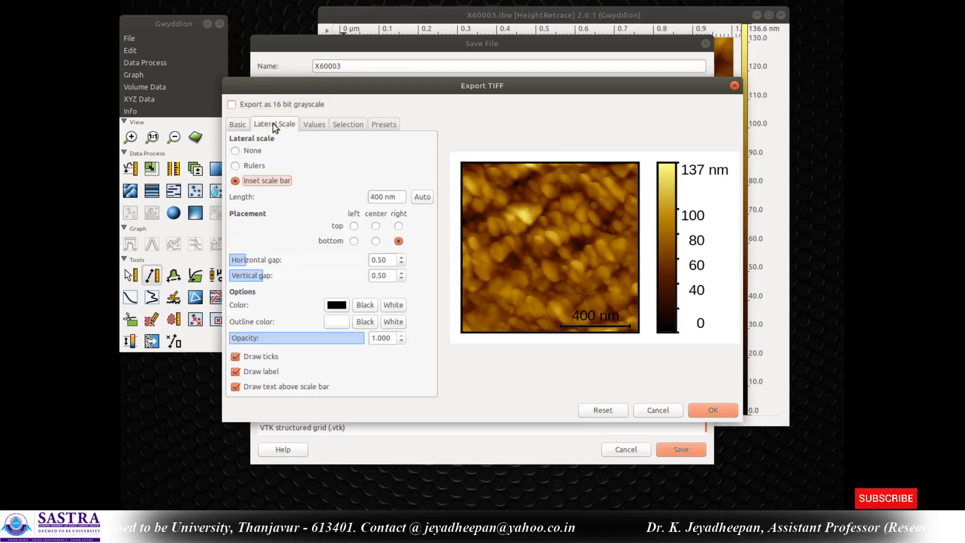
pyautogui.click(254, 166)
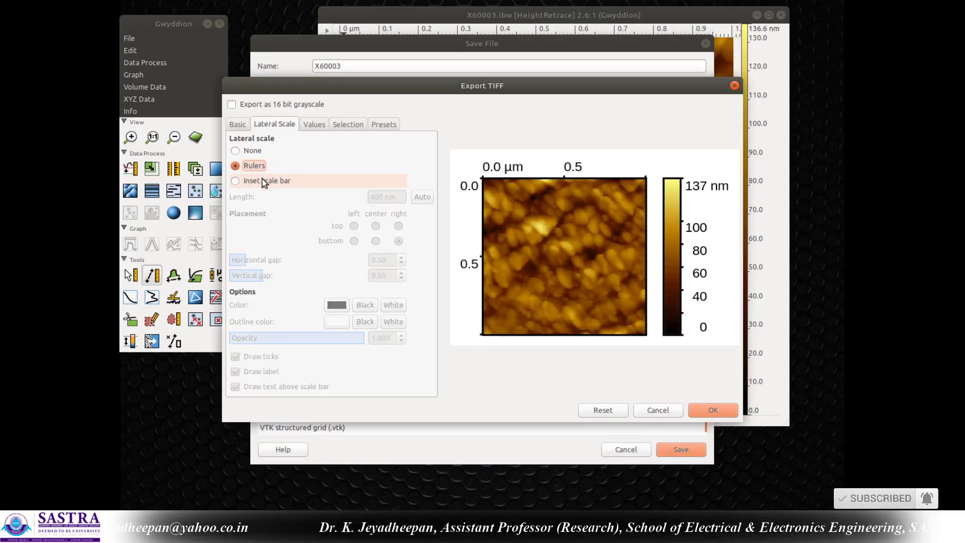
pyautogui.click(265, 181)
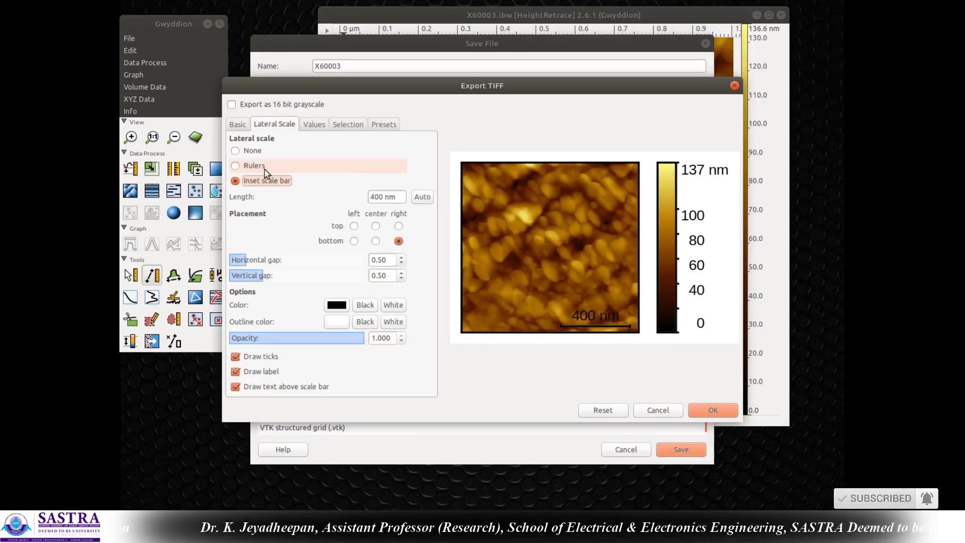
pyautogui.click(263, 166)
pyautogui.click(261, 149)
pyautogui.click(264, 167)
pyautogui.click(258, 152)
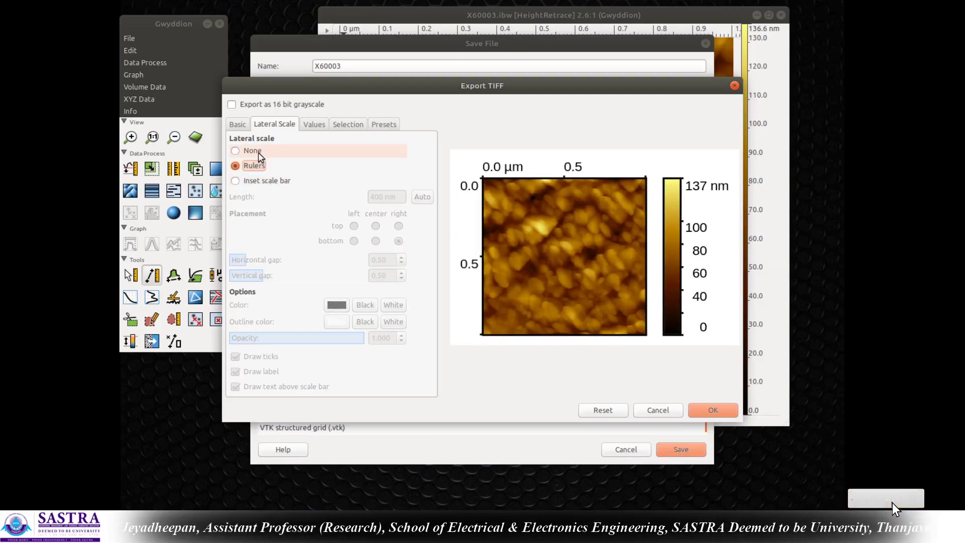
pyautogui.click(262, 166)
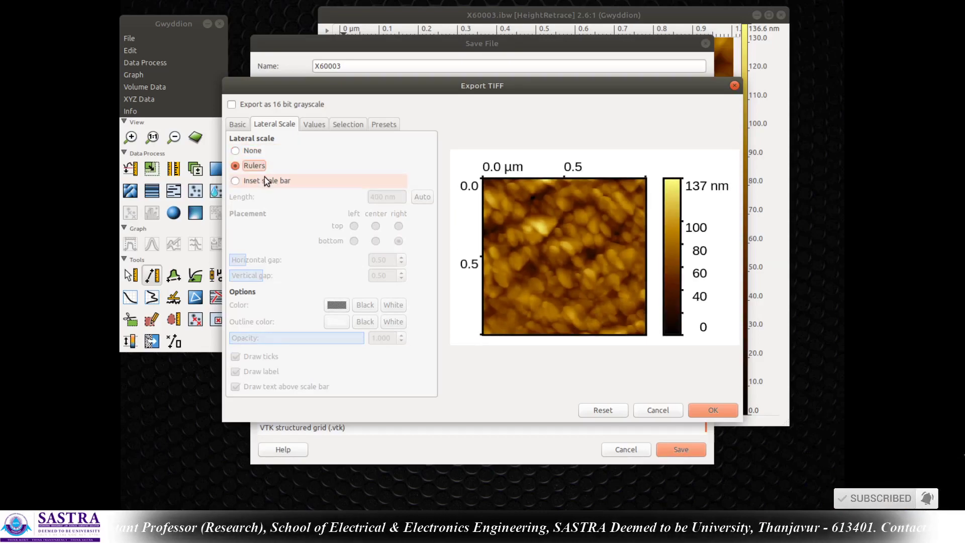
pyautogui.click(264, 179)
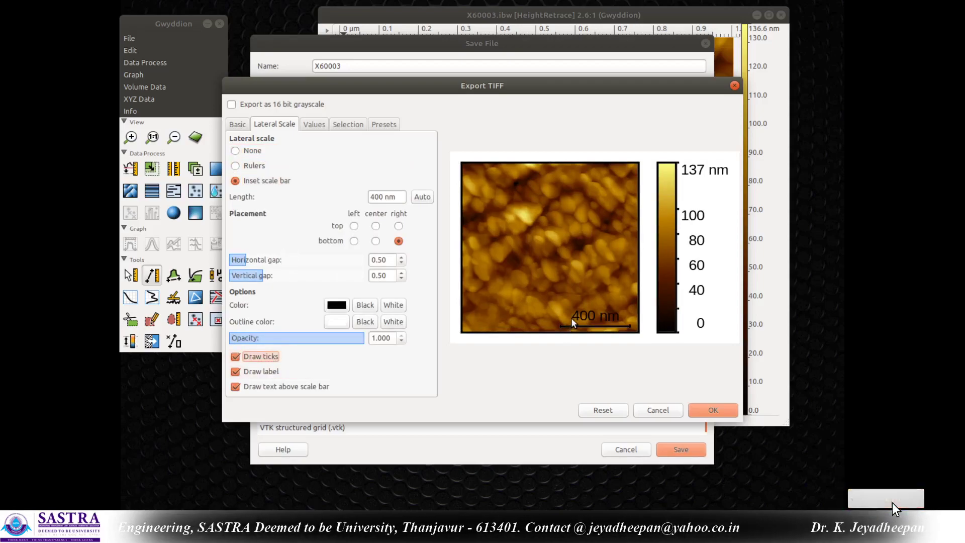
# Step: Try the scale bar's ticks, label and text-above-bar options, leaving all three enabled
pyautogui.click(251, 358)
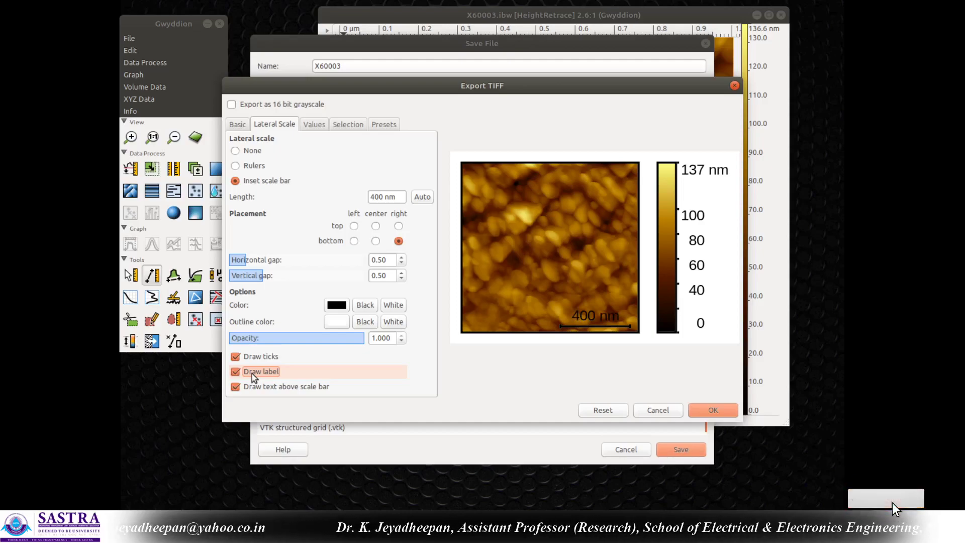
pyautogui.click(252, 373)
pyautogui.click(262, 388)
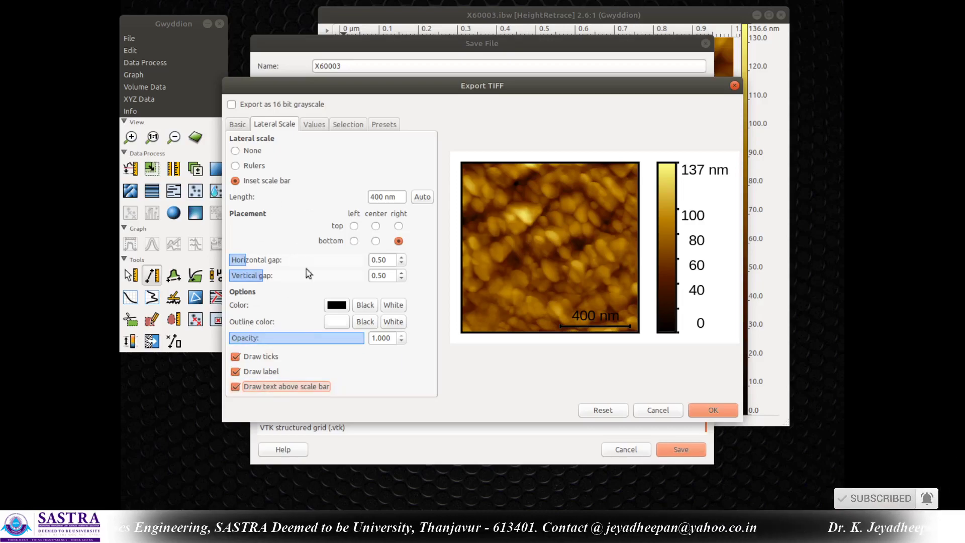
# Step: Review the value, selection, basic and lateral scale settings of the TIFF export
pyautogui.click(318, 126)
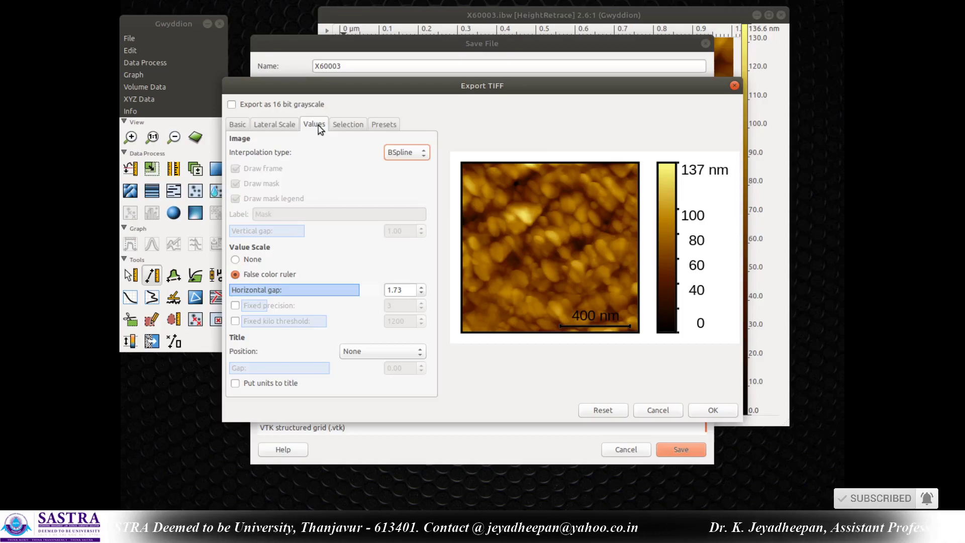
pyautogui.click(339, 124)
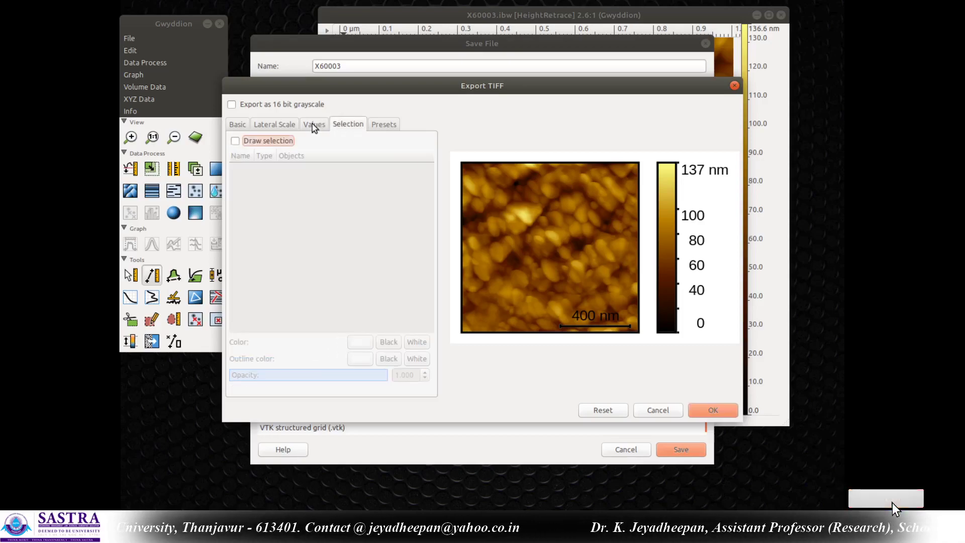
pyautogui.click(287, 124)
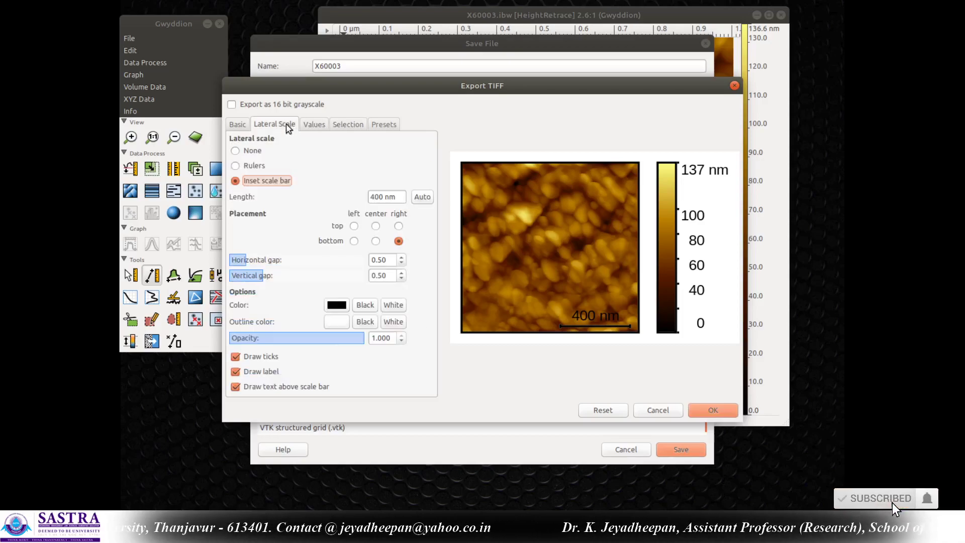
pyautogui.click(247, 124)
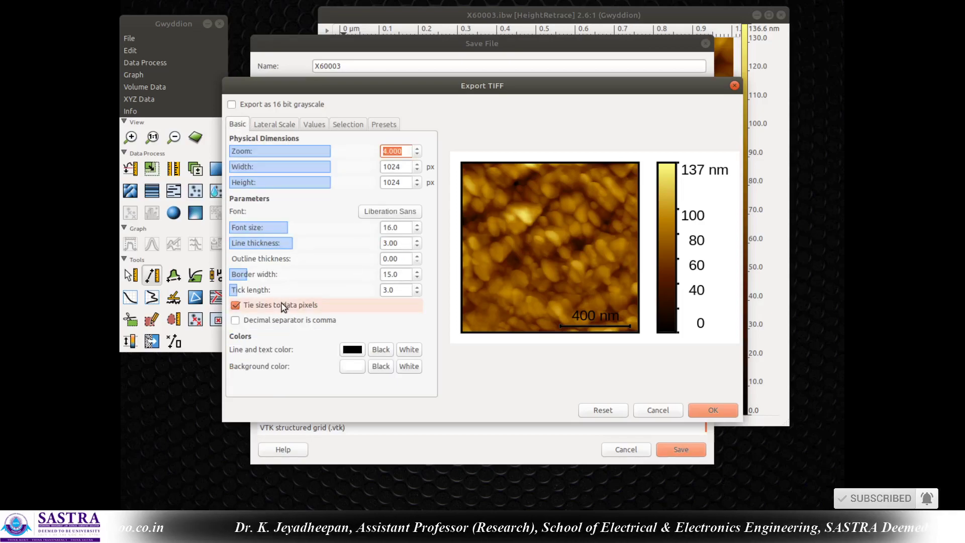
pyautogui.click(276, 125)
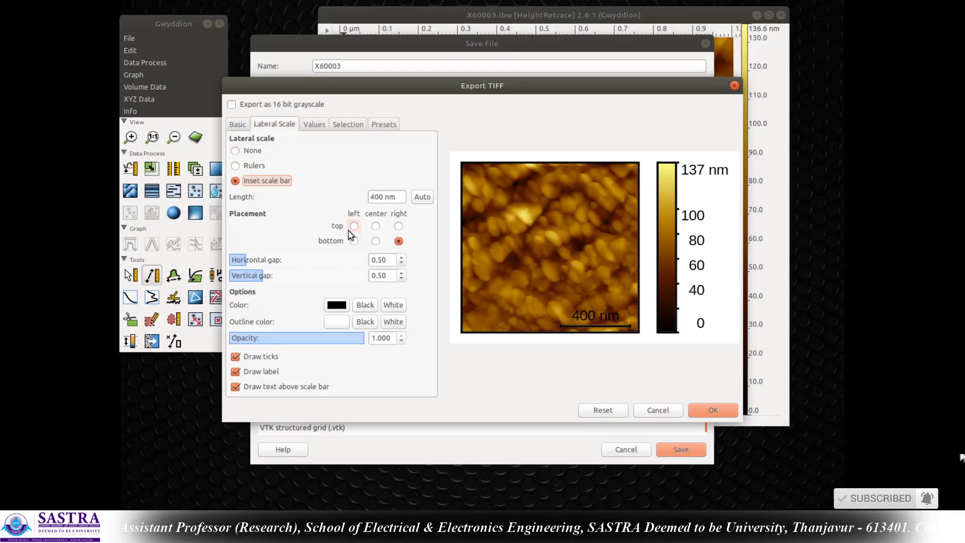
# Step: Compare the export without a value scale, keep False color ruler, and reduce its horizontal gap to 0.04
pyautogui.click(317, 124)
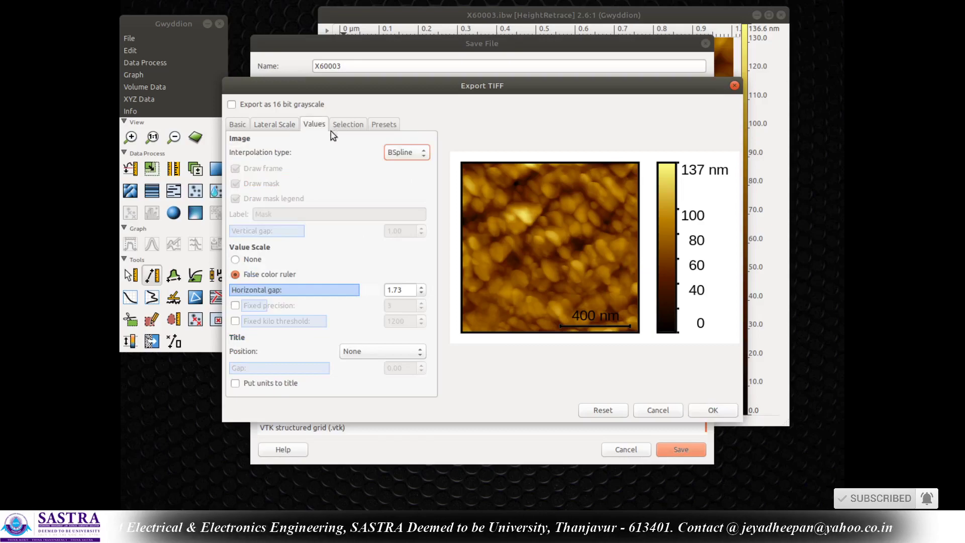
pyautogui.click(234, 259)
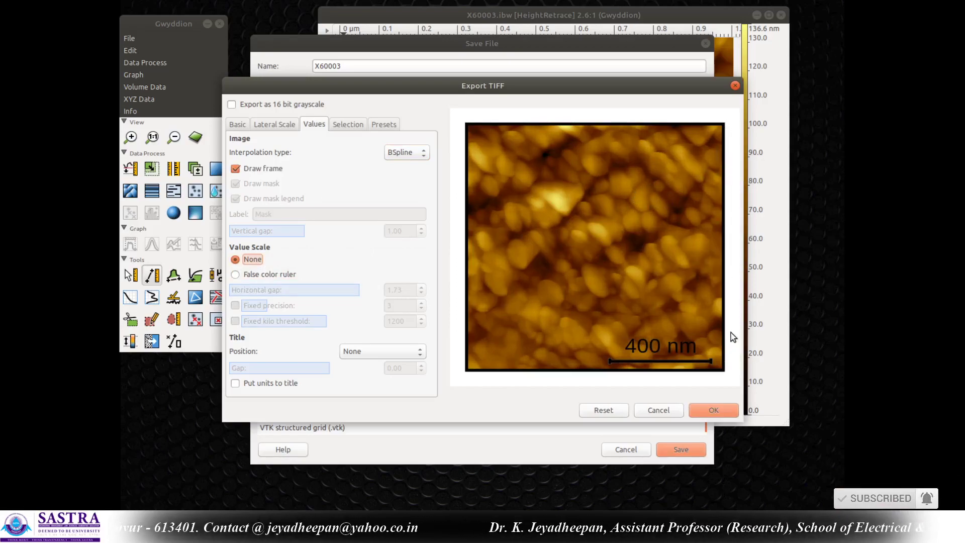
pyautogui.click(283, 276)
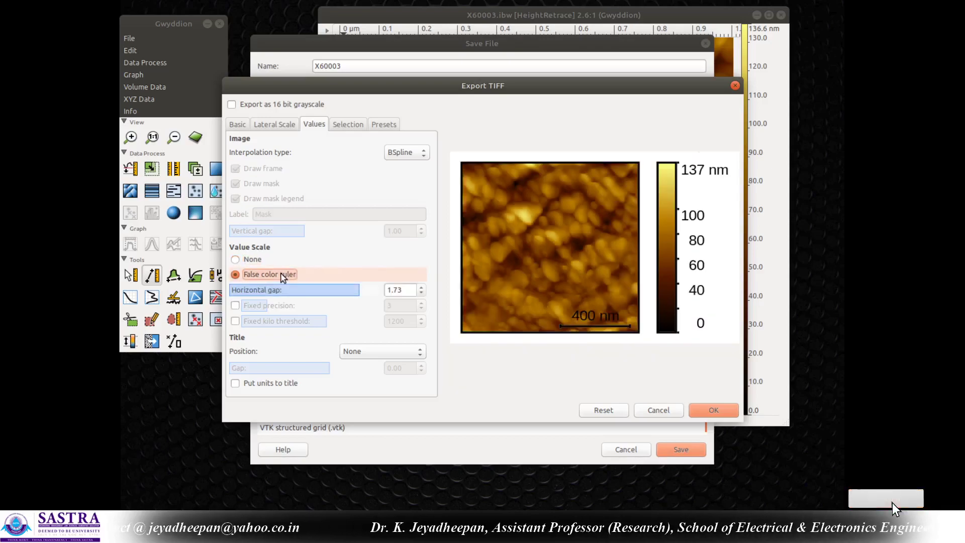
pyautogui.click(266, 260)
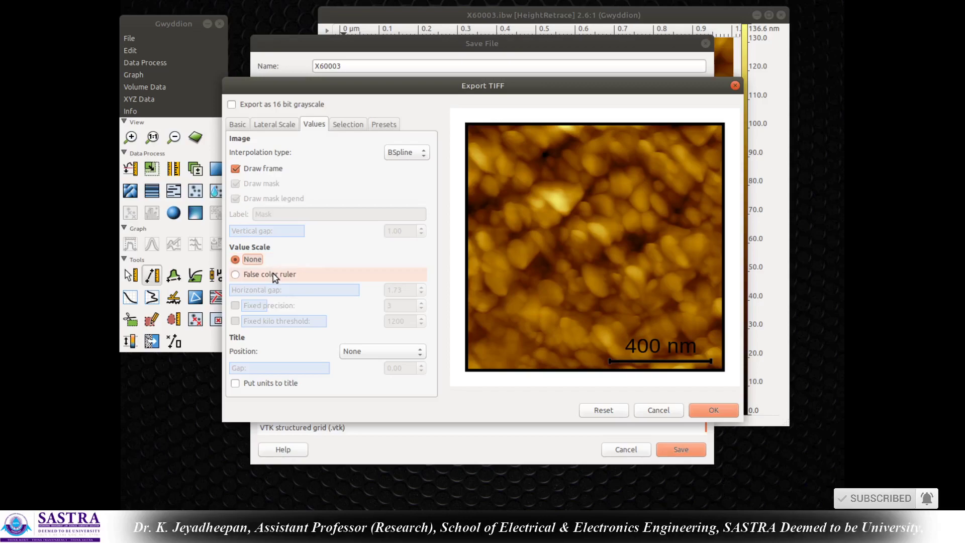
pyautogui.click(273, 273)
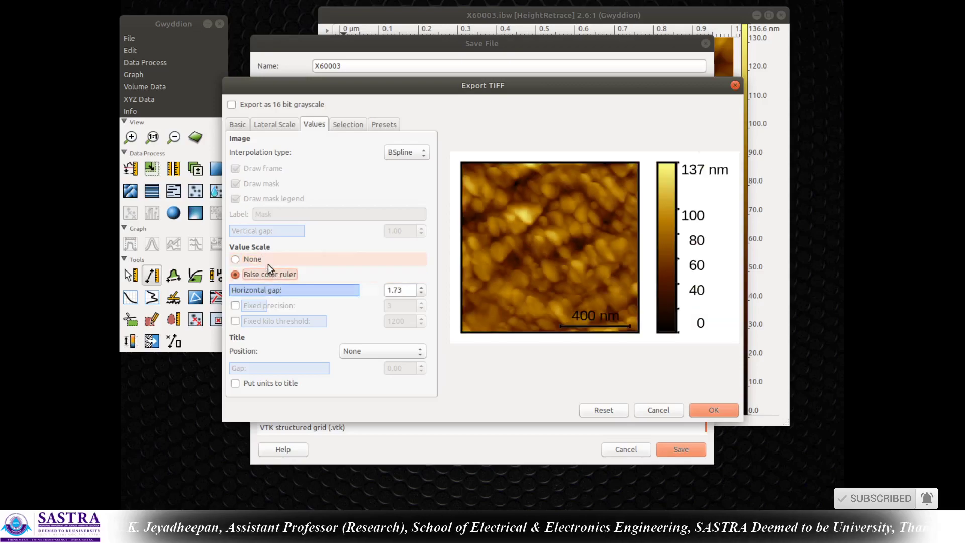
pyautogui.click(421, 293)
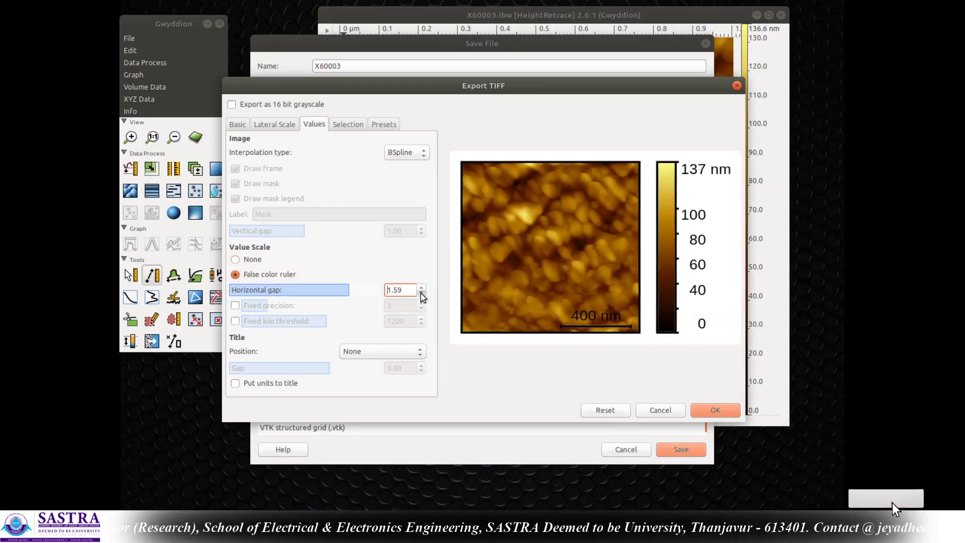
pyautogui.click(421, 294)
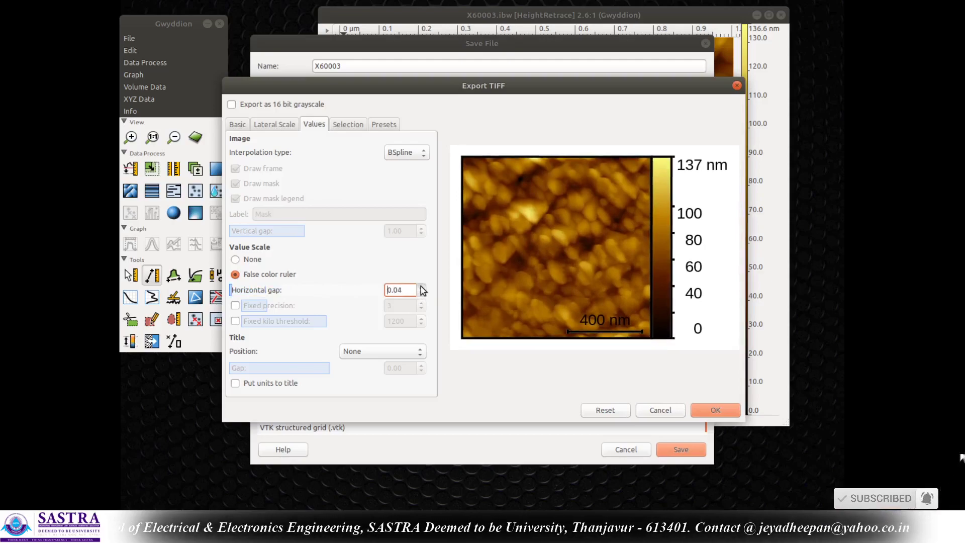
# Step: Set the false color ruler's horizontal gap to 1.20 and enable fixed precision with a value of 0
pyautogui.click(421, 287)
pyautogui.click(421, 294)
pyautogui.click(421, 294)
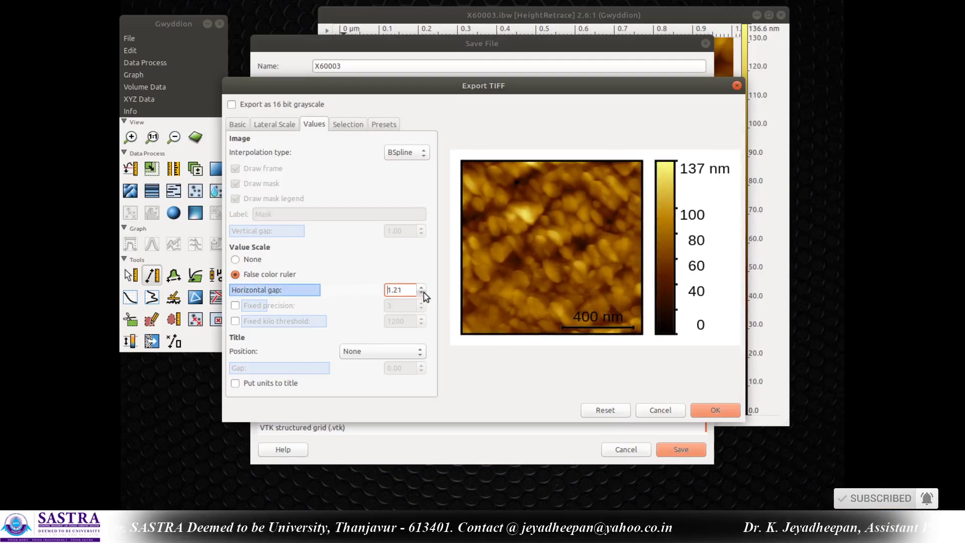
pyautogui.click(235, 305)
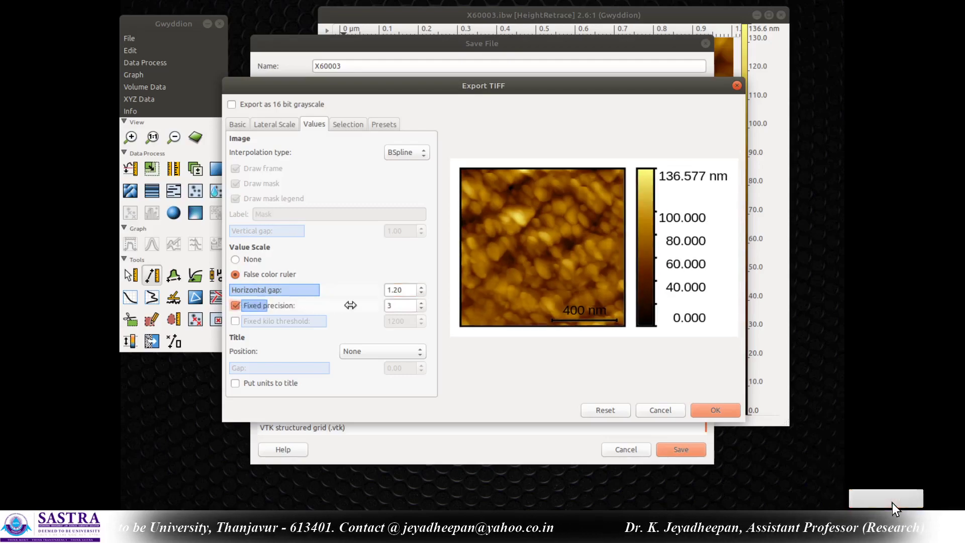
pyautogui.click(421, 308)
pyautogui.click(421, 309)
pyautogui.click(421, 309)
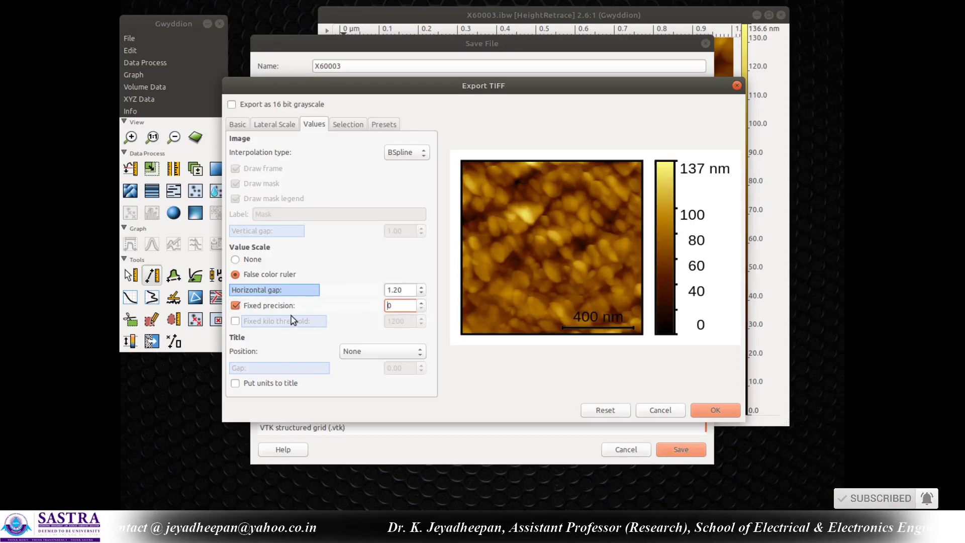
# Step: Try a fixed kilo threshold of 1091 on the value scale, and turn the option off again
pyautogui.click(235, 321)
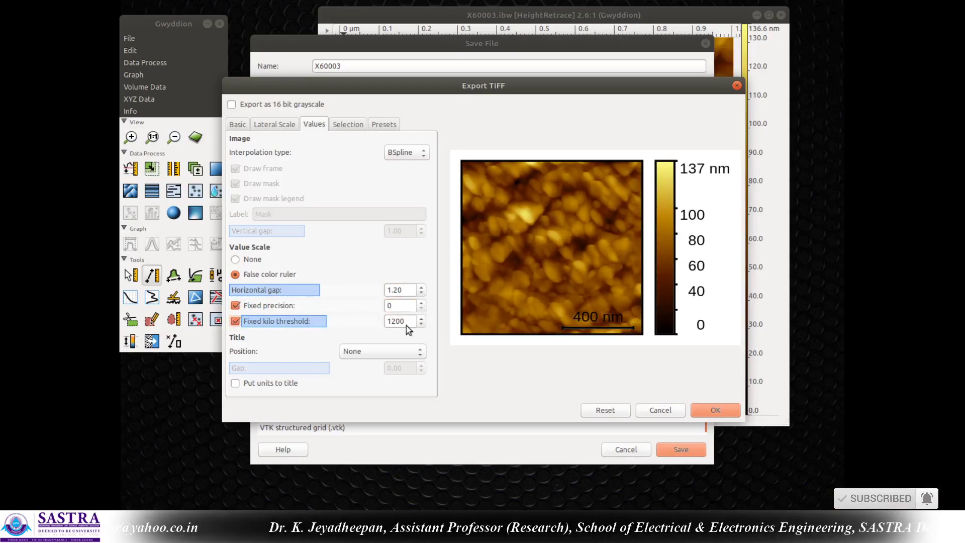
pyautogui.click(421, 324)
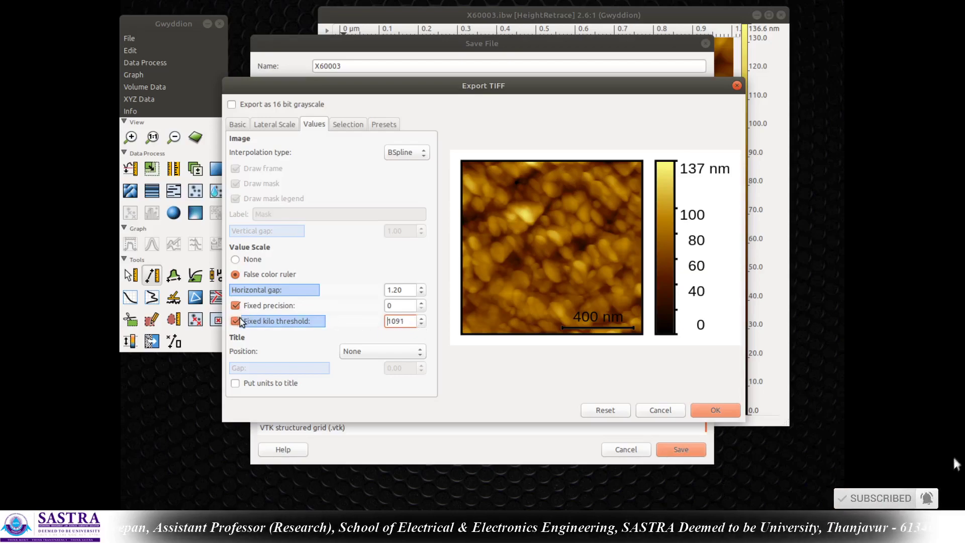
pyautogui.click(261, 322)
# Step: Place the title at the top of the exported image with a 0.77 gap and put the units in it
pyautogui.click(367, 351)
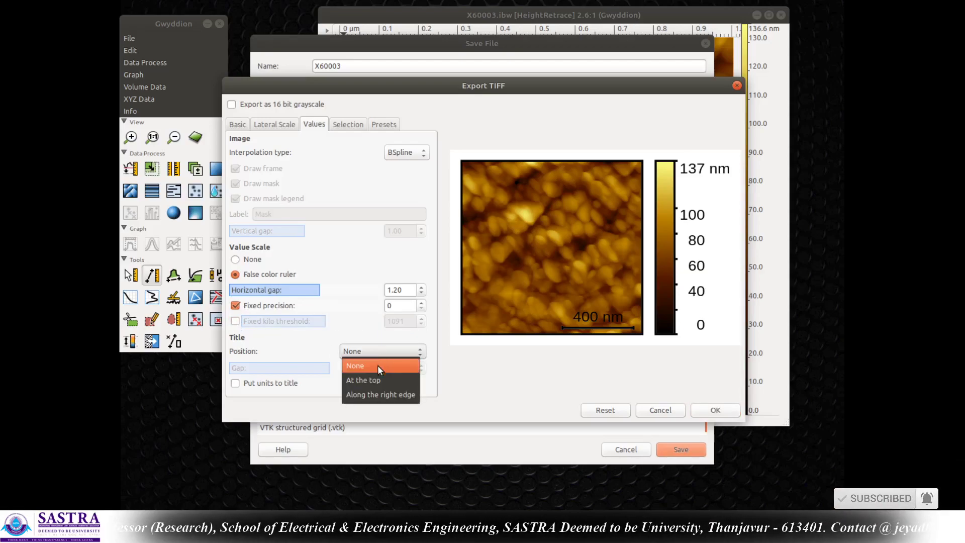
pyautogui.click(384, 380)
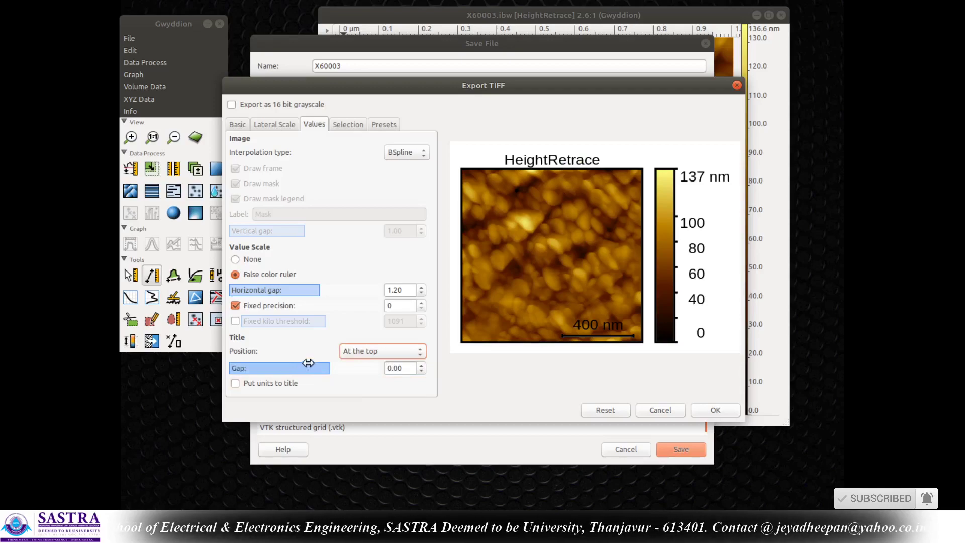
pyautogui.moveTo(297, 368); pyautogui.dragTo(366, 366)
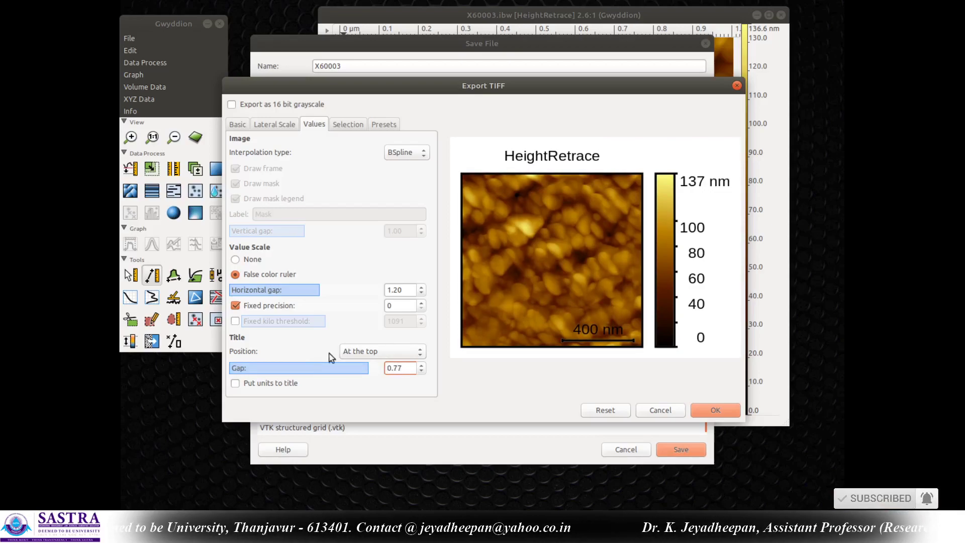
pyautogui.click(273, 383)
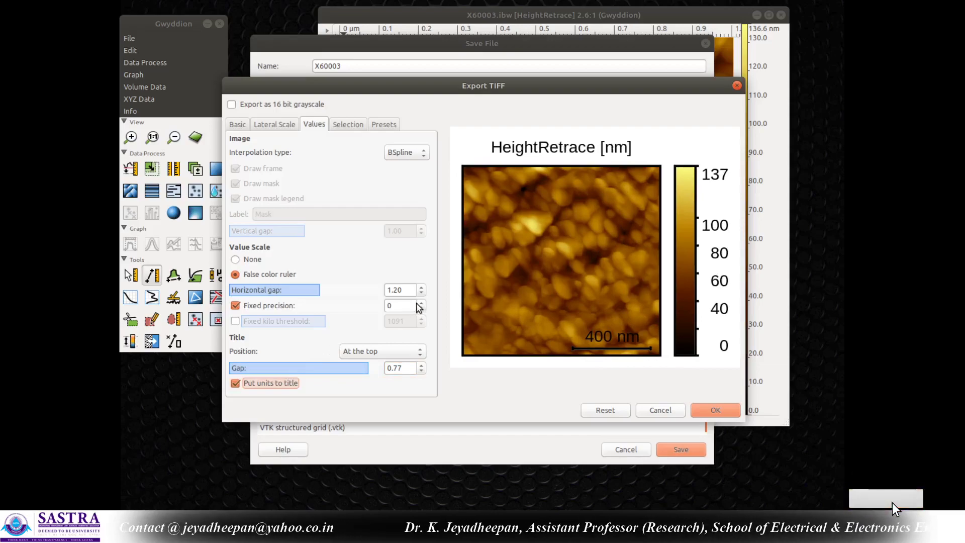
# Step: Set the title position to None, check the selection settings and complete the TIFF export
pyautogui.click(377, 351)
pyautogui.click(376, 364)
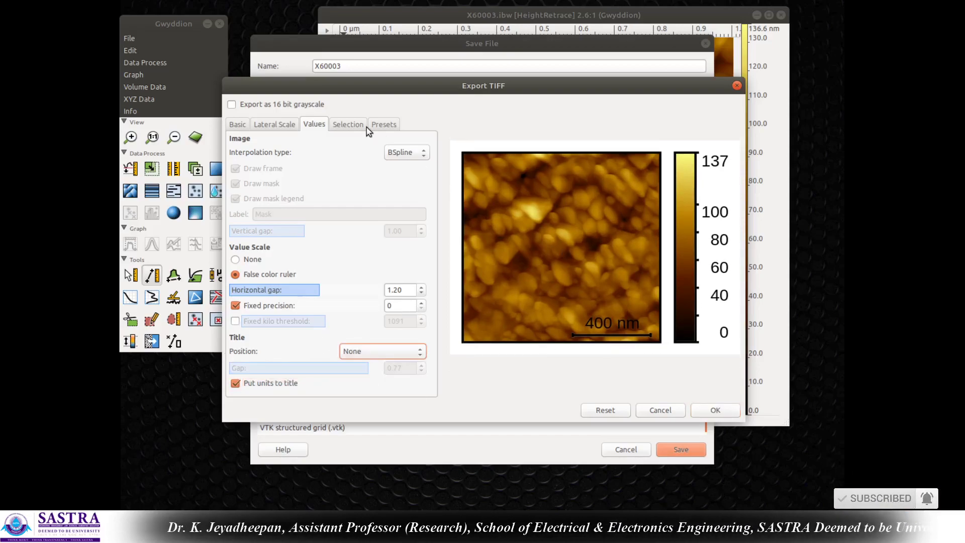
pyautogui.click(349, 125)
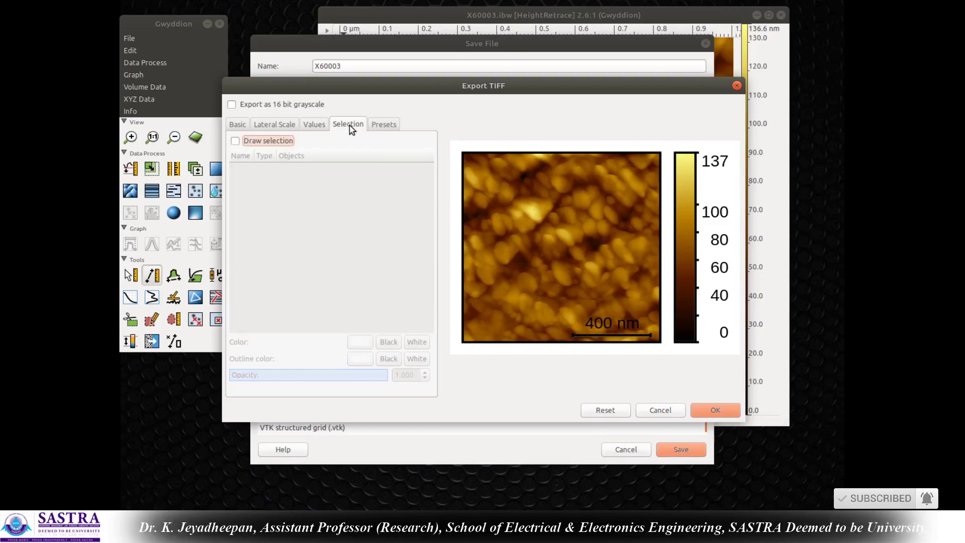
pyautogui.click(718, 410)
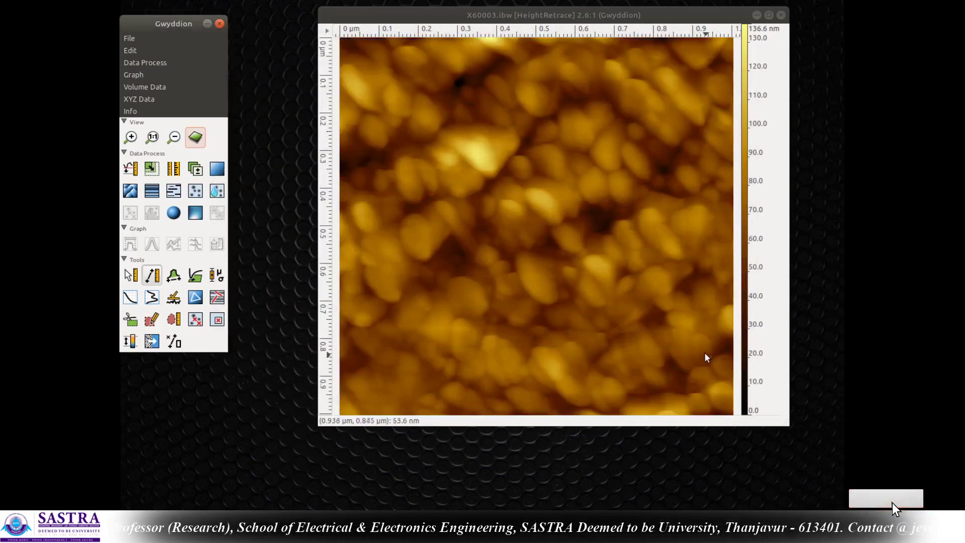
# Step: Examine the statistical quantities of the HeightRetrace image, including its roughness, height and surface area parameters
pyautogui.click(520, 36)
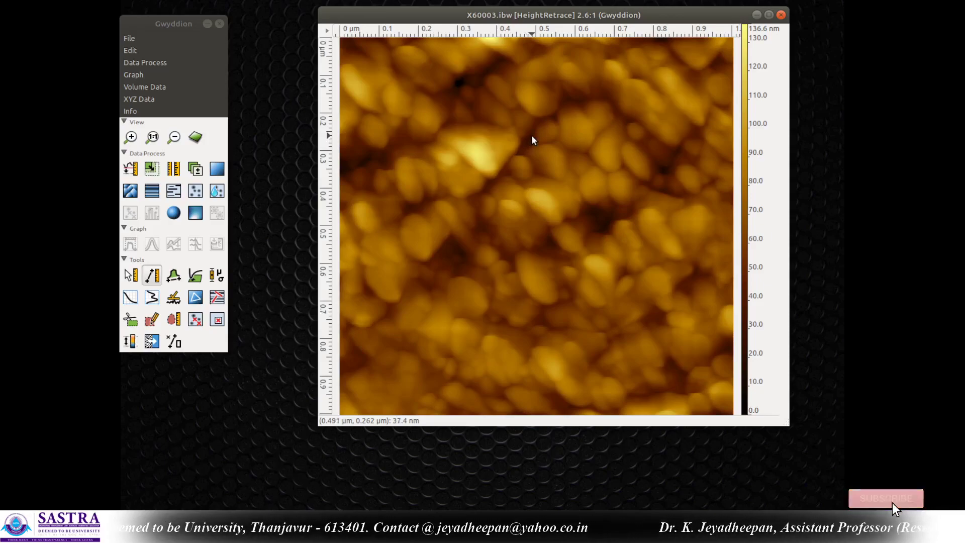
pyautogui.click(215, 276)
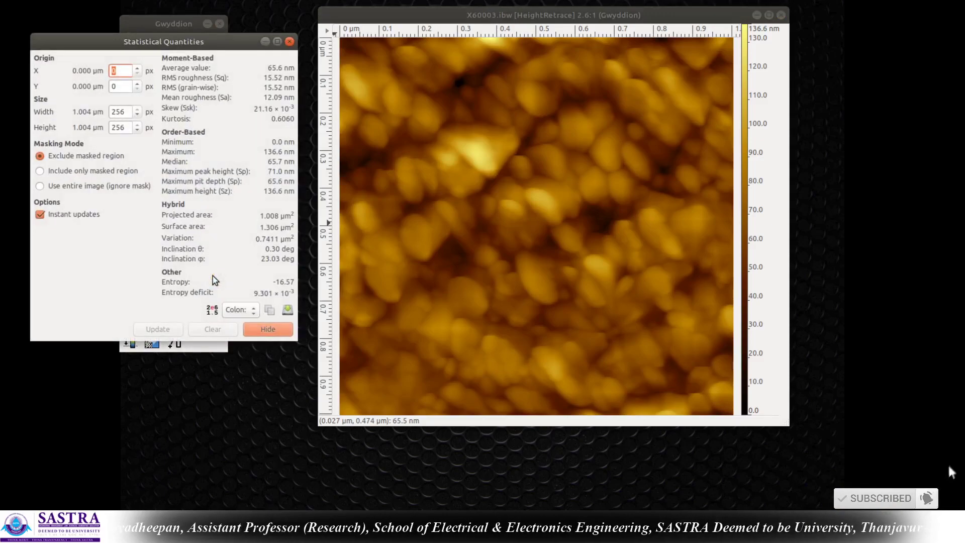
pyautogui.moveTo(160, 39); pyautogui.dragTo(460, 69)
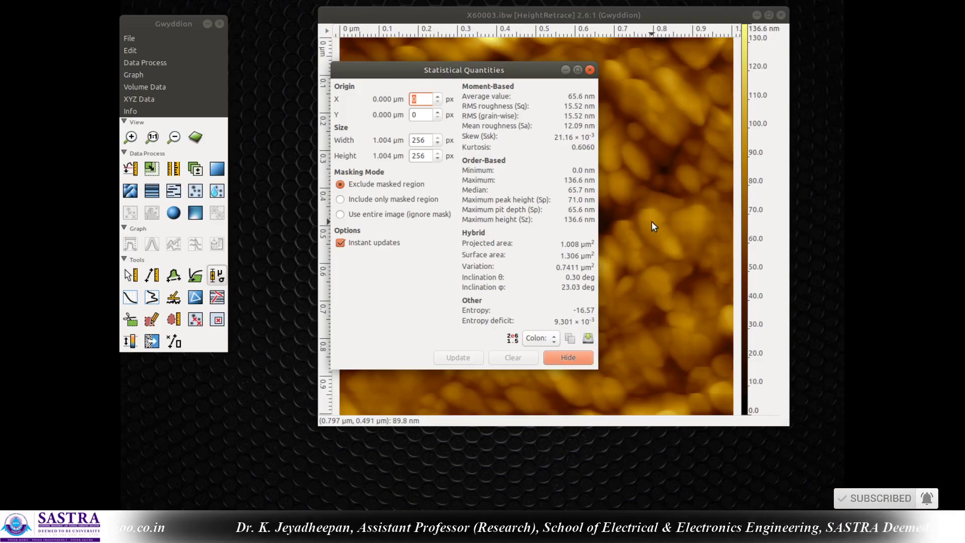
# Step: Save the statistical quantities in the AFM folder as 1 and copy them to the clipboard
pyautogui.click(588, 339)
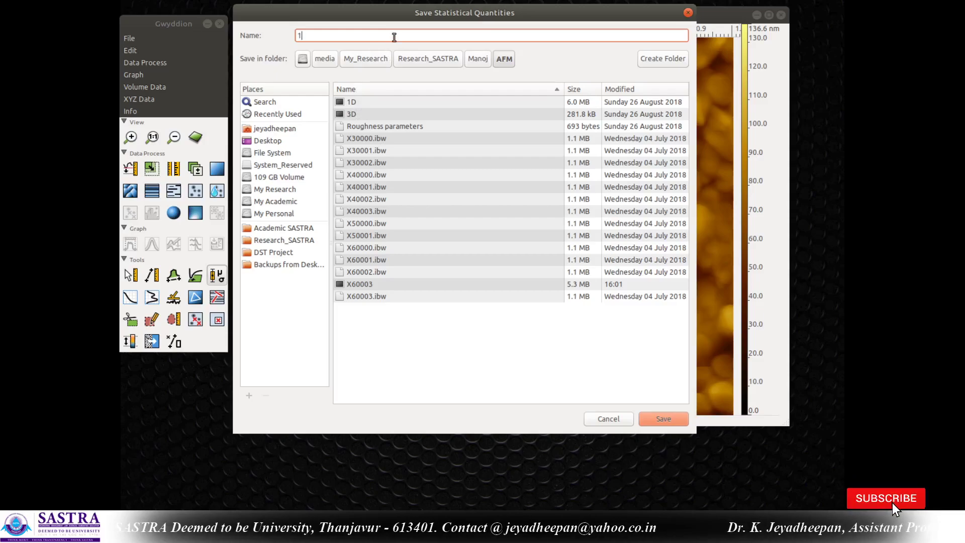
pyautogui.write('1')
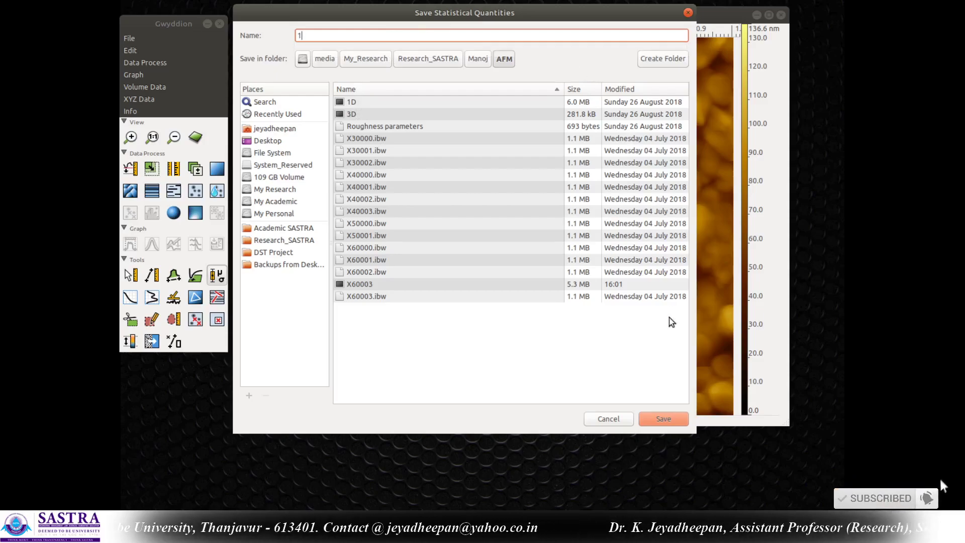
pyautogui.click(663, 419)
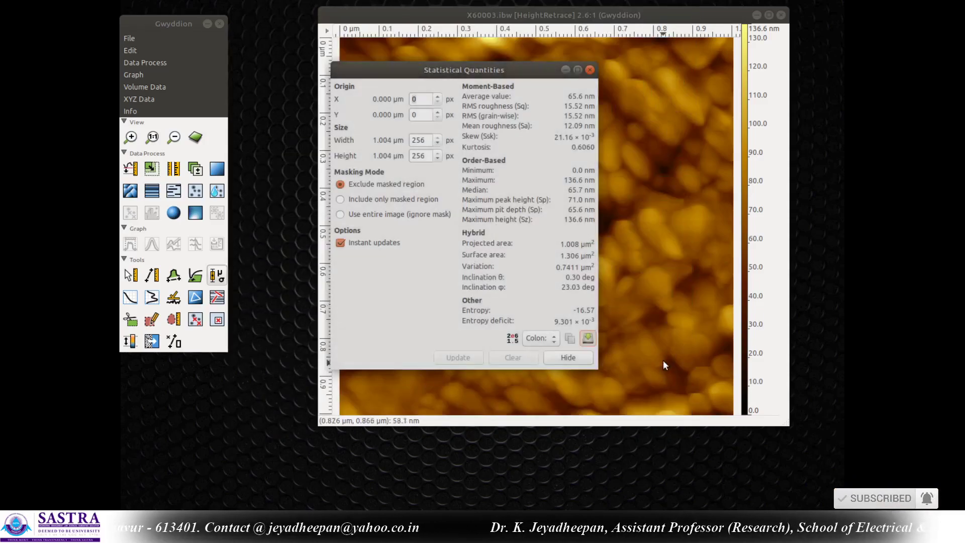
pyautogui.click(570, 338)
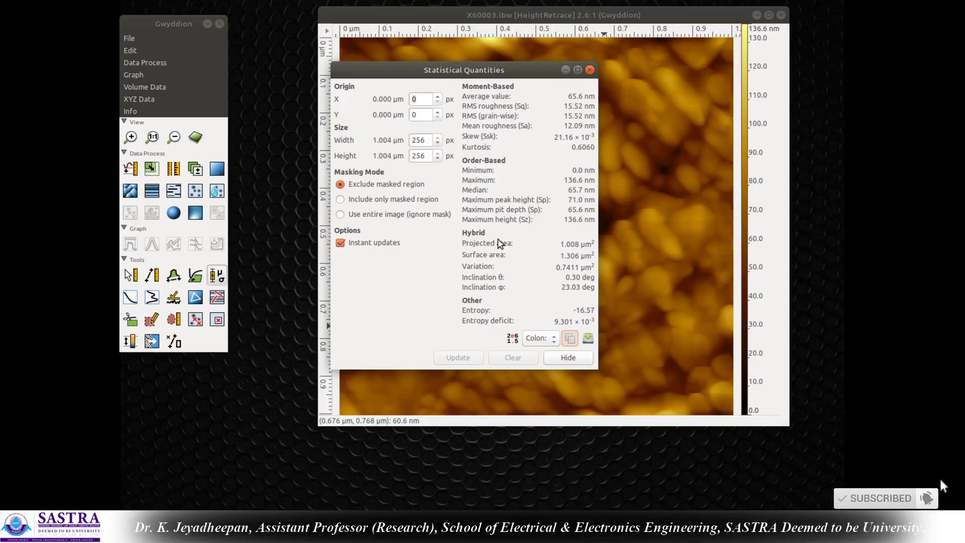
pyautogui.click(590, 70)
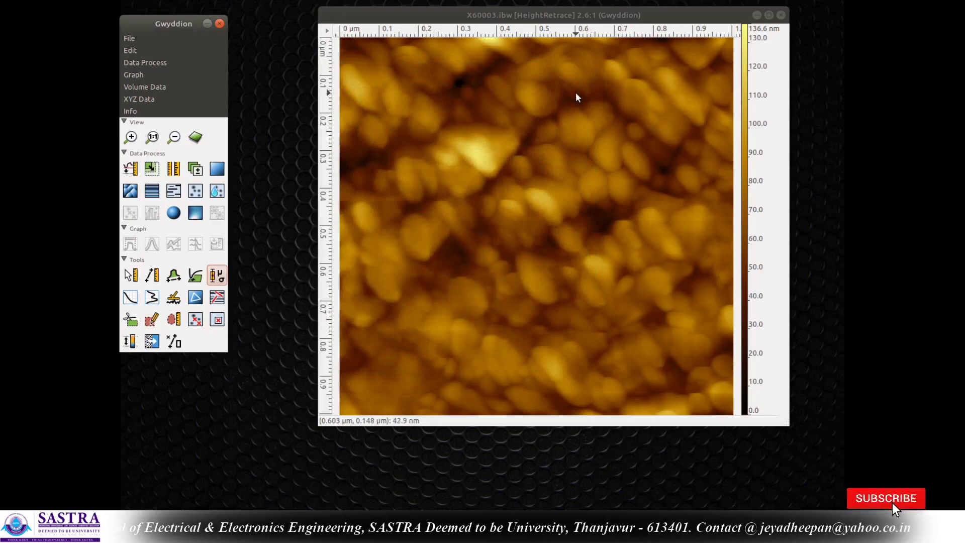